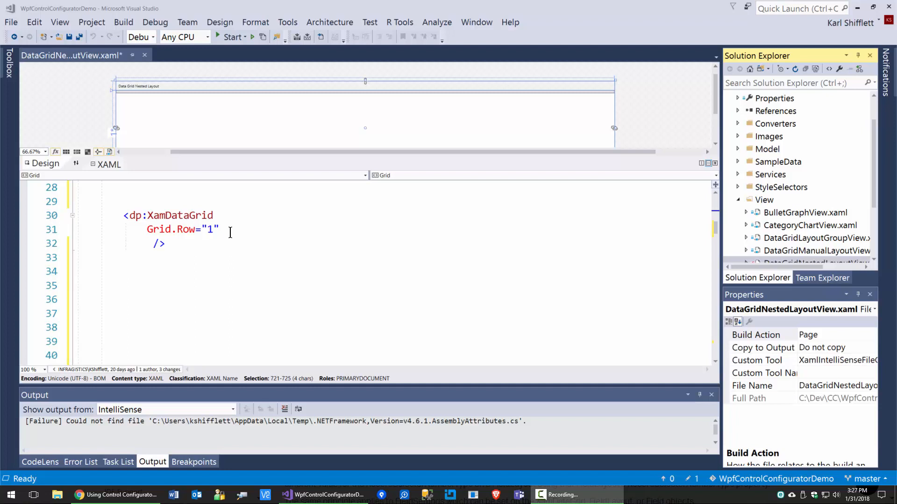
Open the control configurator for the XamDataGrid element in the XAML and maximize its window.
left_click(161, 216)
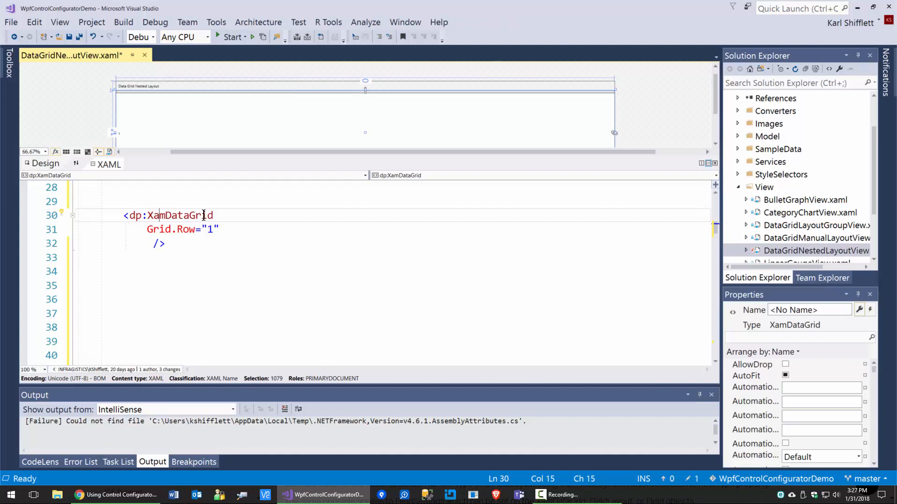
left_click(135, 215)
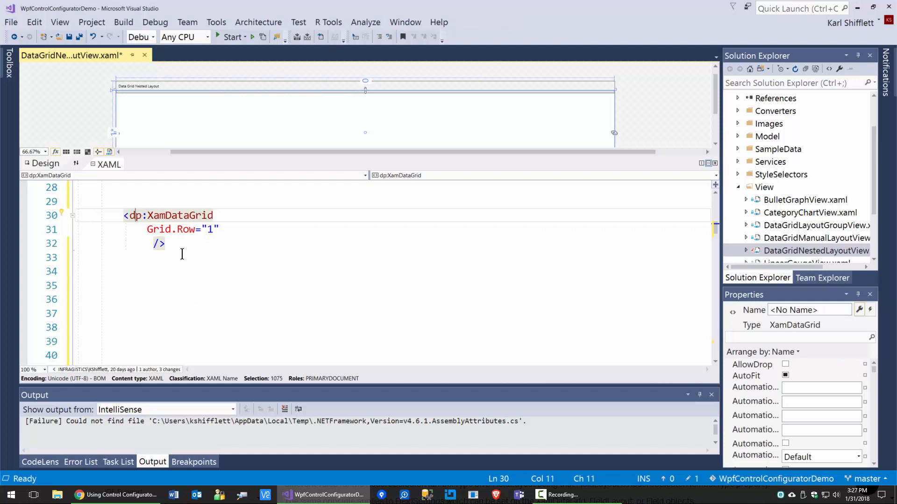
left_click(60, 214)
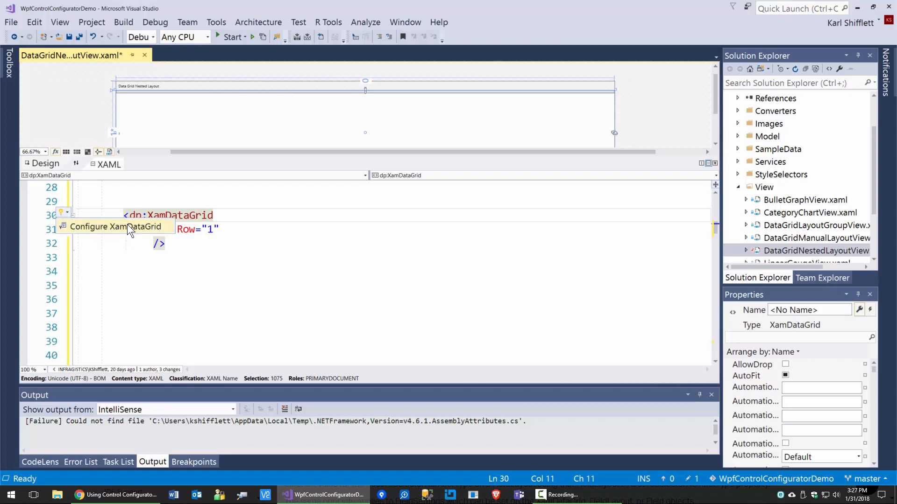
left_click(178, 215)
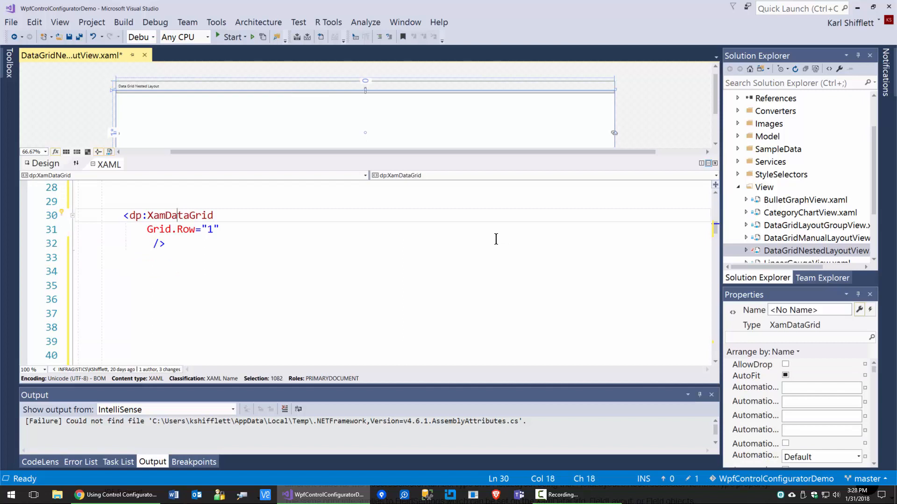
key("ctrl+period")
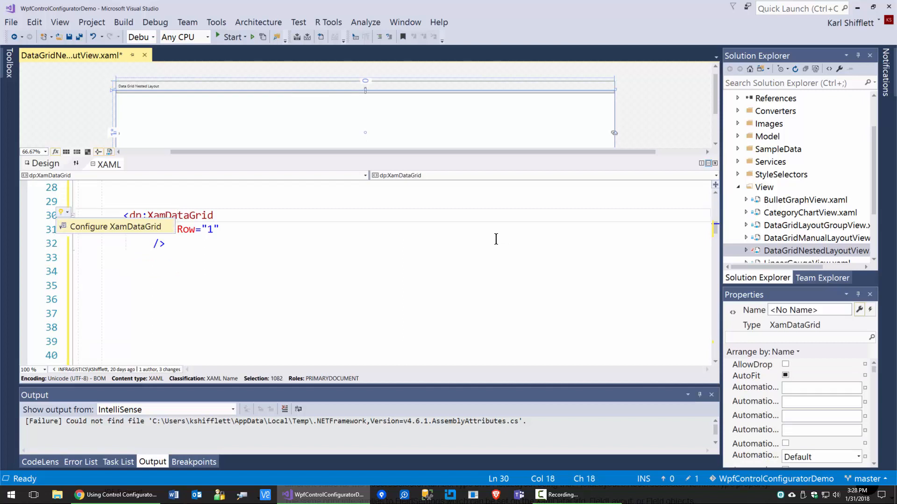
key("Escape")
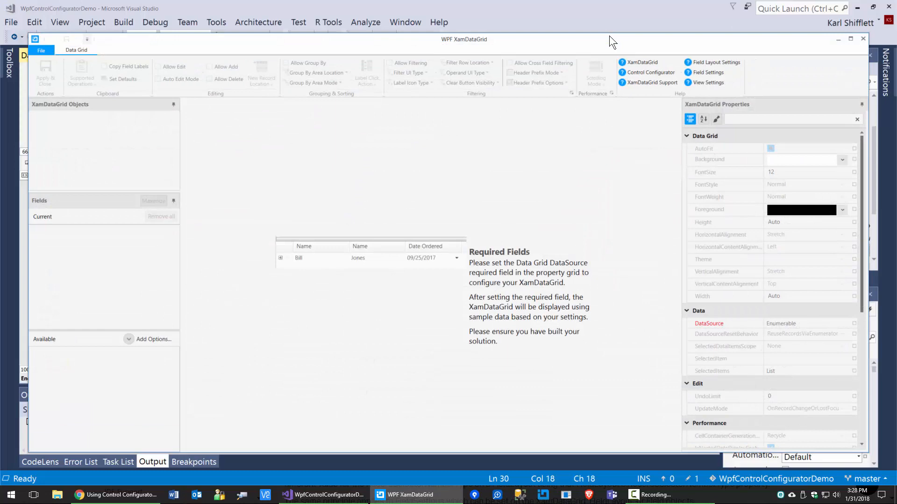
double_click(761, 43)
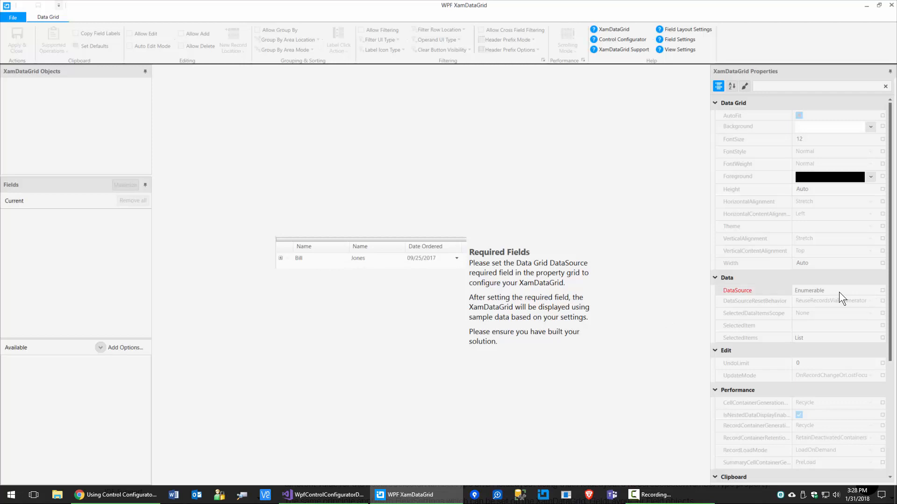
Create a data binding for the grid's DataSource to the Orders collection of DataGridNestedLayoutViewModel.
left_click(882, 291)
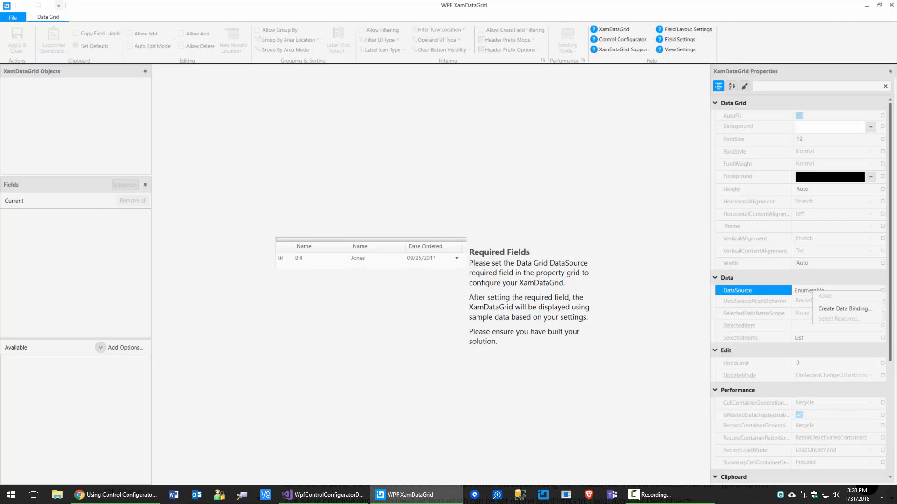
left_click(838, 309)
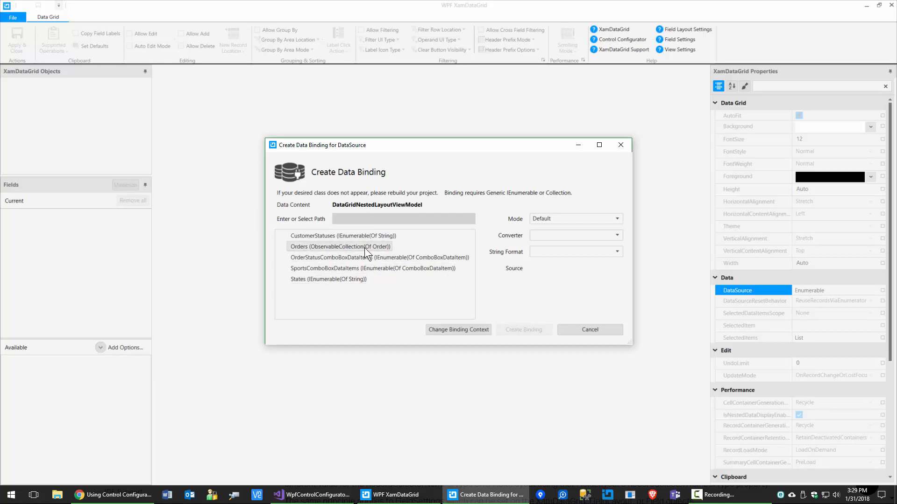
left_click(455, 332)
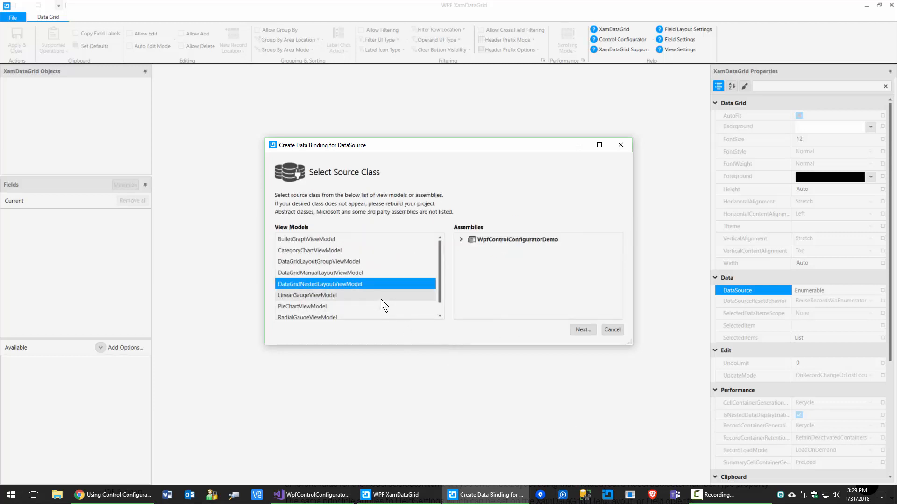
scroll(379, 296, "down", 1)
scroll(379, 295, "up", 1)
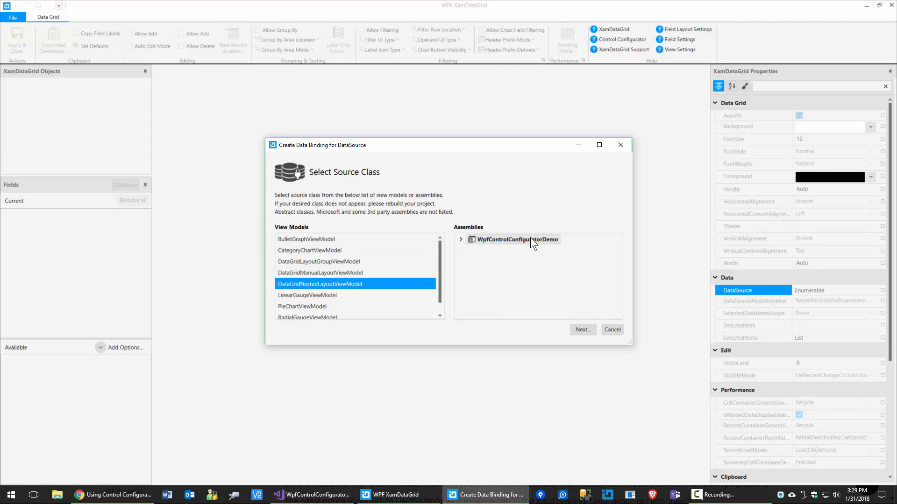
left_click(584, 329)
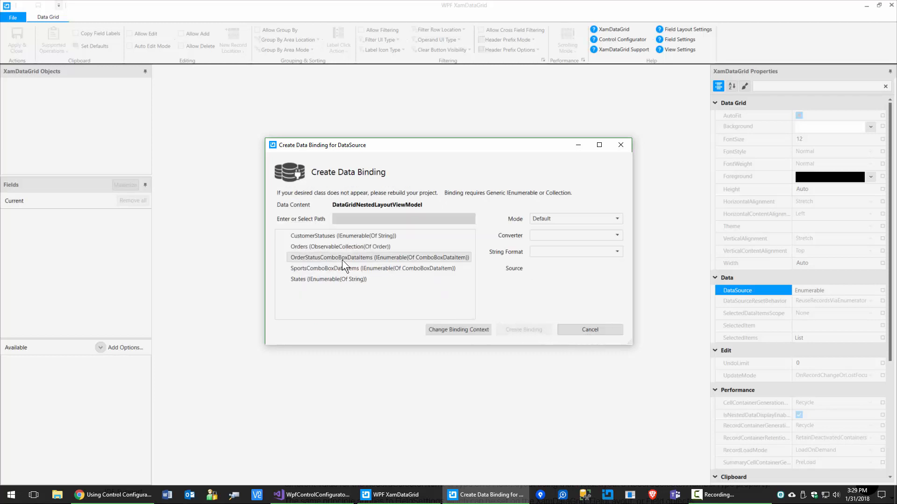
left_click(310, 248)
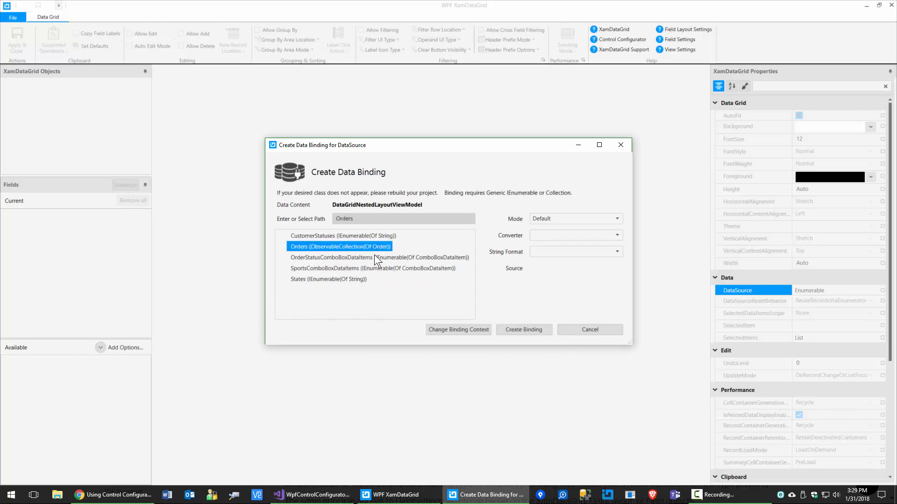
left_click(534, 330)
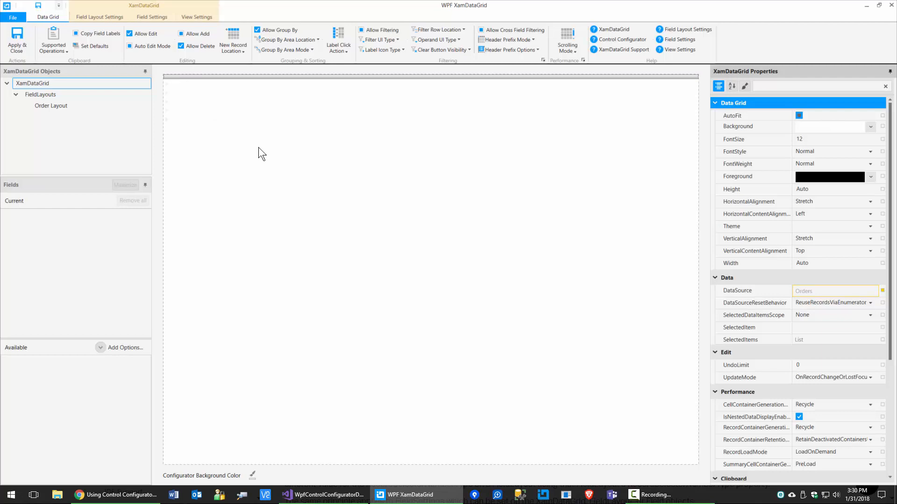
Add the Customer.FirstName, Customer.LastName and OrderId fields to the Order Layout.
left_click(49, 106)
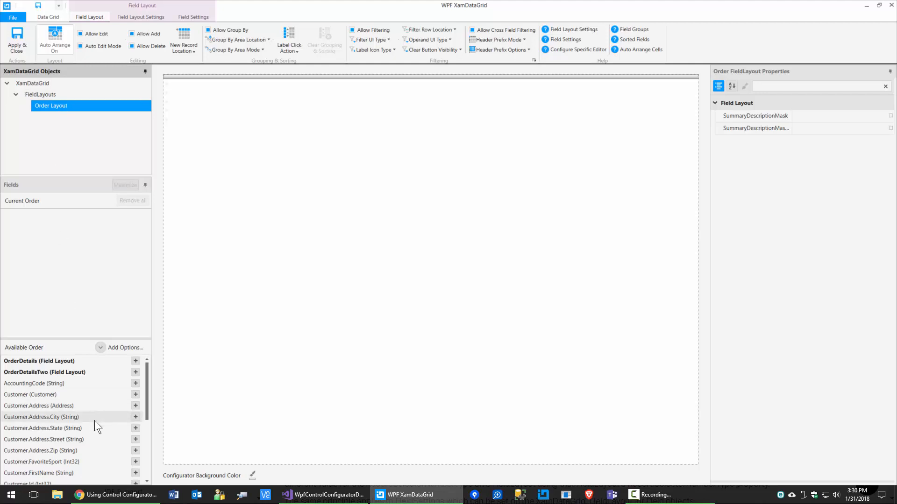
scroll(94, 421, "down", 1)
scroll(88, 414, "down", 1)
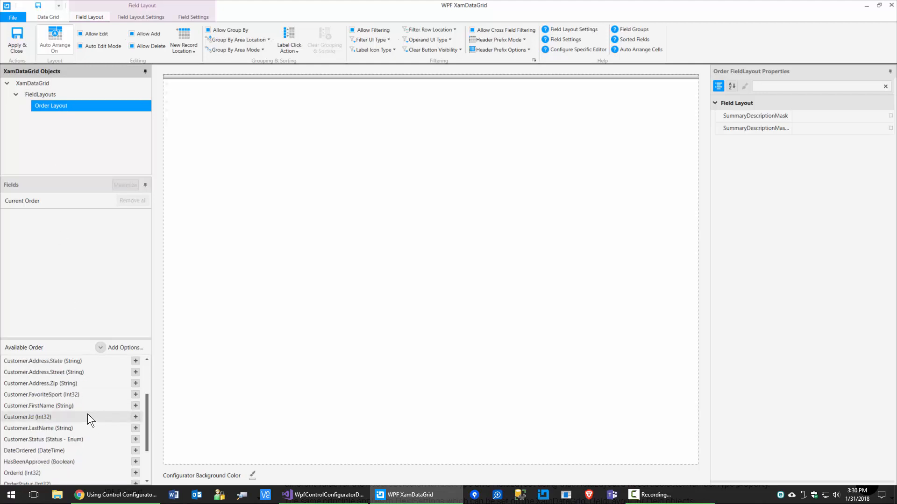
left_click(135, 406)
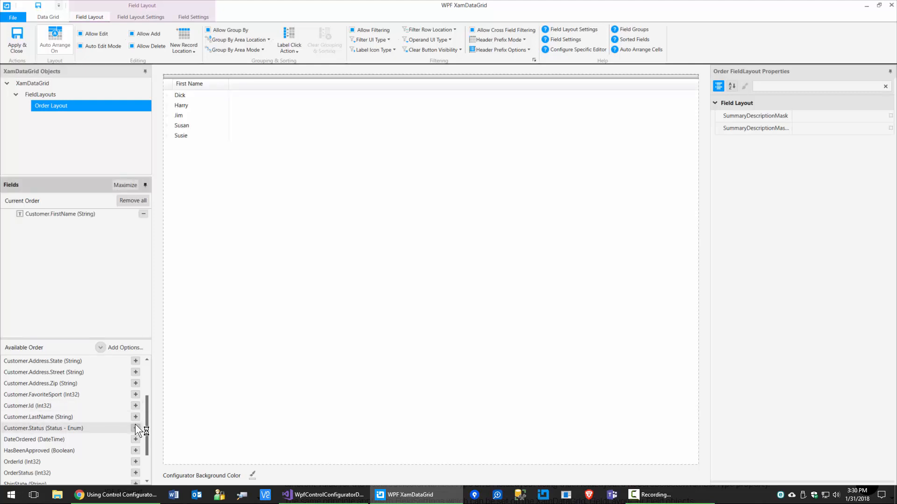
left_click(135, 418)
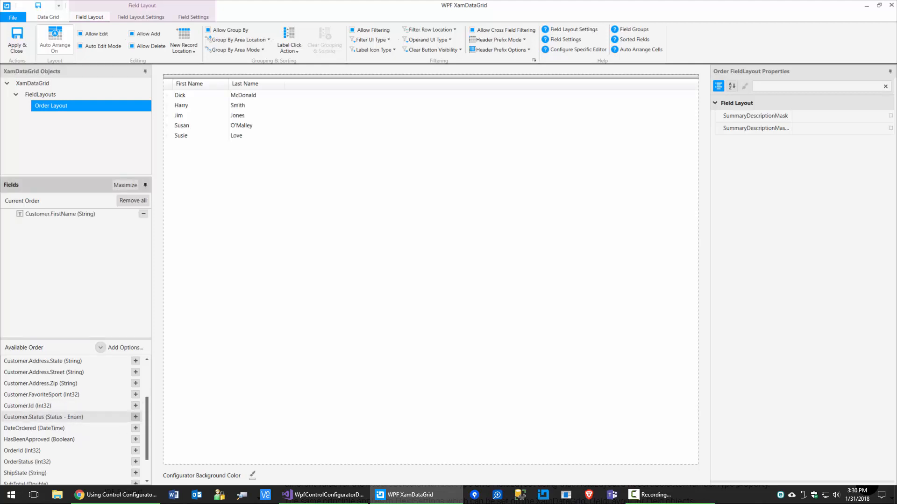
left_click(136, 450)
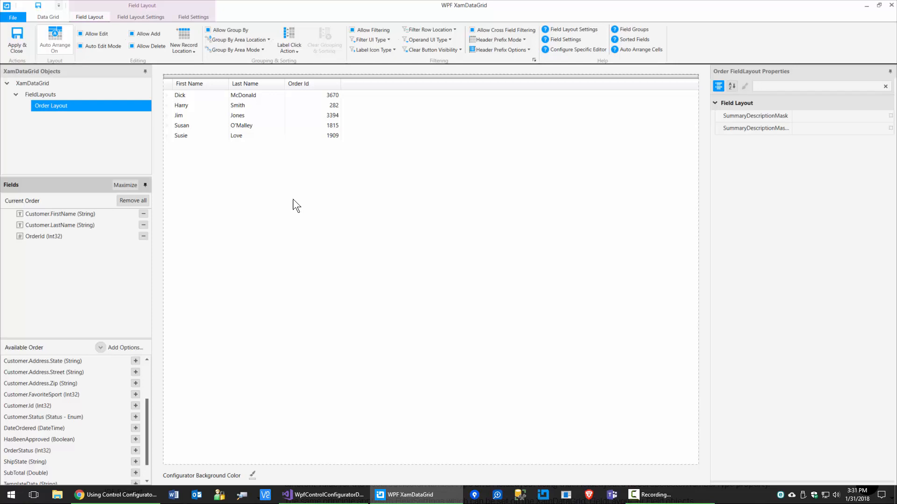
Apply the grid configuration, close the configurator and format the generated XAML document.
left_click(21, 41)
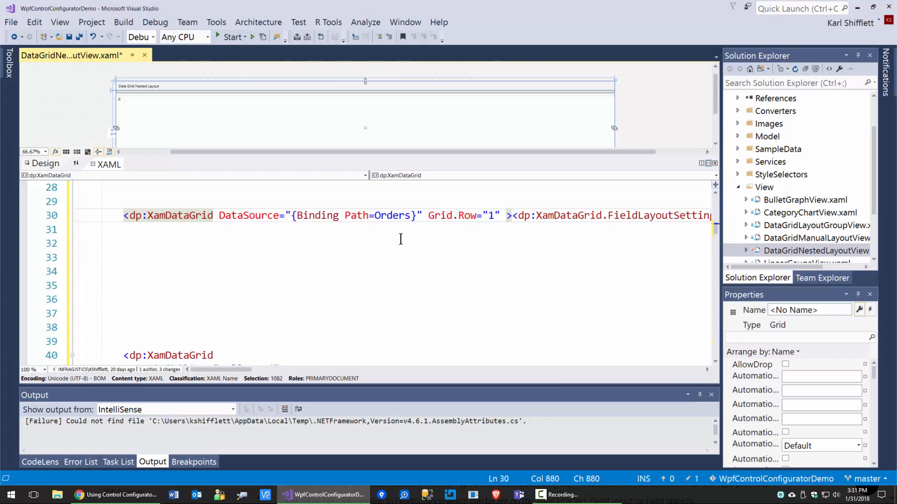
key("ctrl+k")
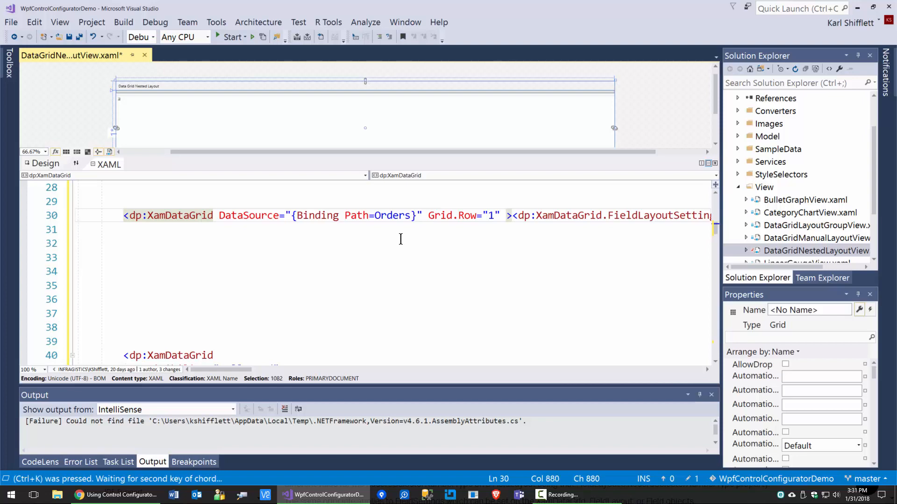
key("ctrl+d")
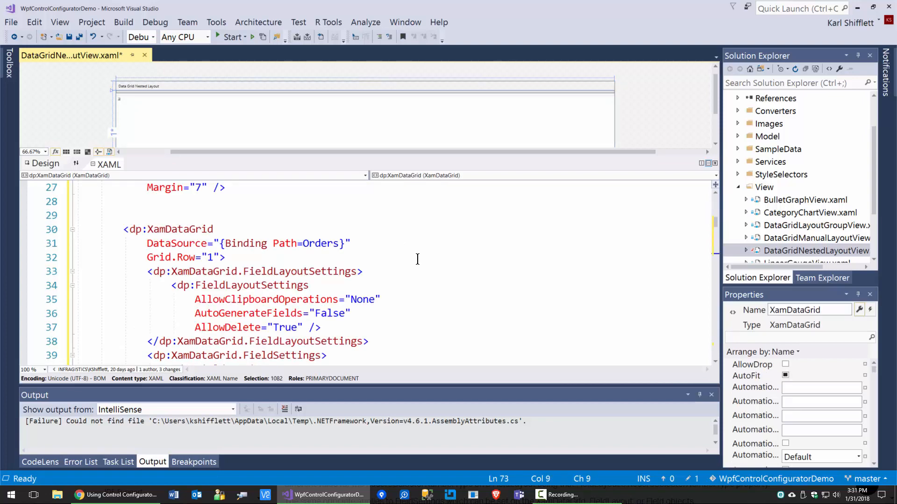
Review the generated XamDataGrid markup, including its data source binding, layout settings, field settings and field definitions.
scroll(419, 264, "down", 1)
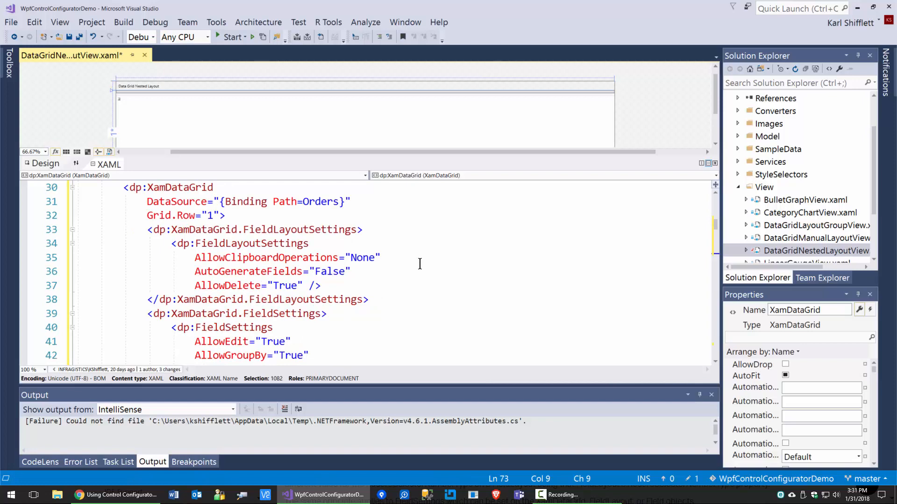
scroll(420, 265, "down", 5)
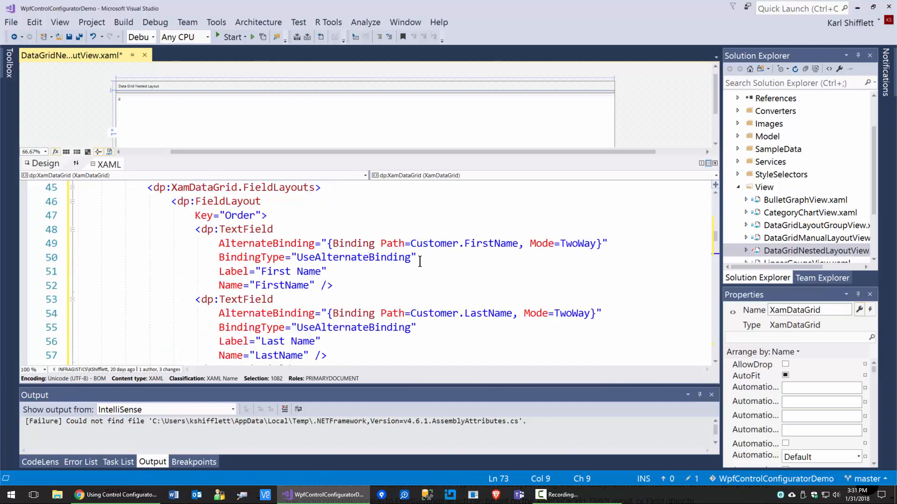
scroll(420, 262, "down", 4)
scroll(420, 261, "up", 2)
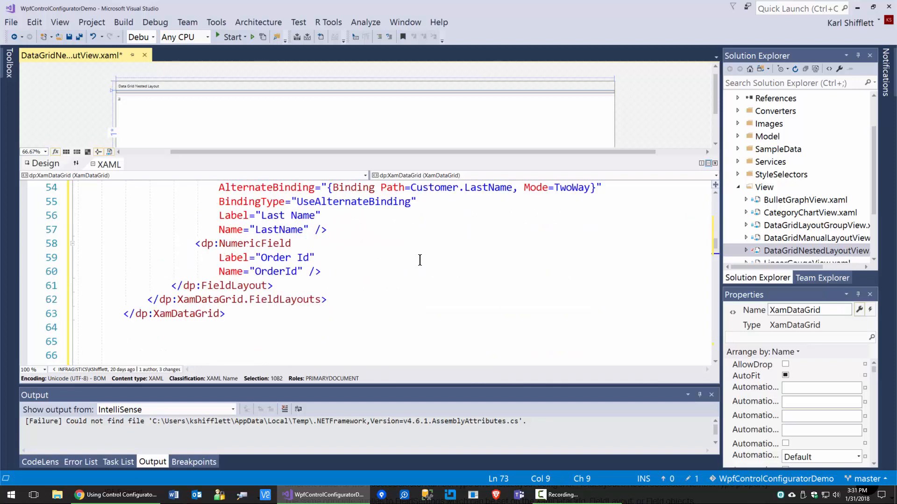
scroll(419, 260, "up", 3)
scroll(419, 260, "up", 6)
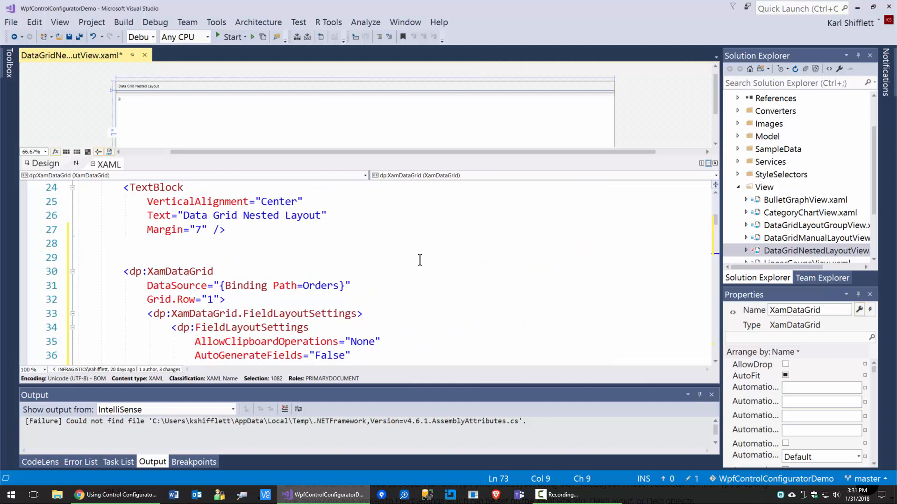
scroll(420, 260, "down", 3)
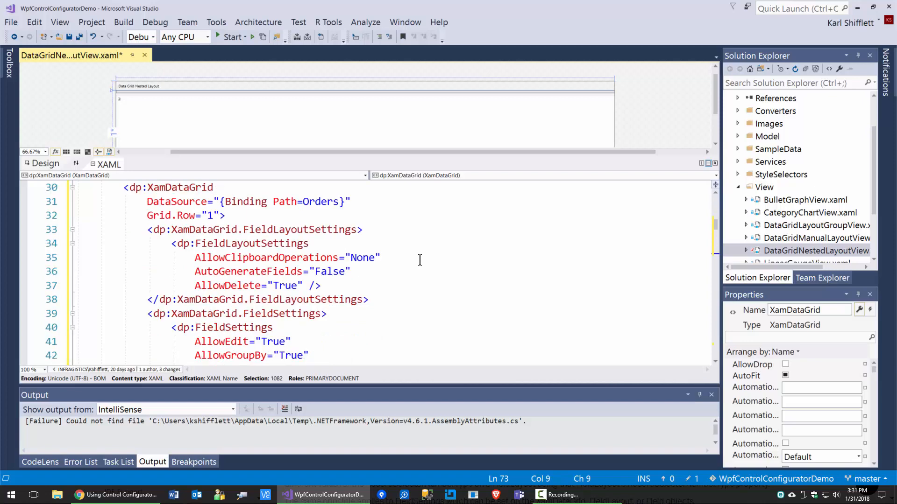
scroll(420, 260, "down", 3)
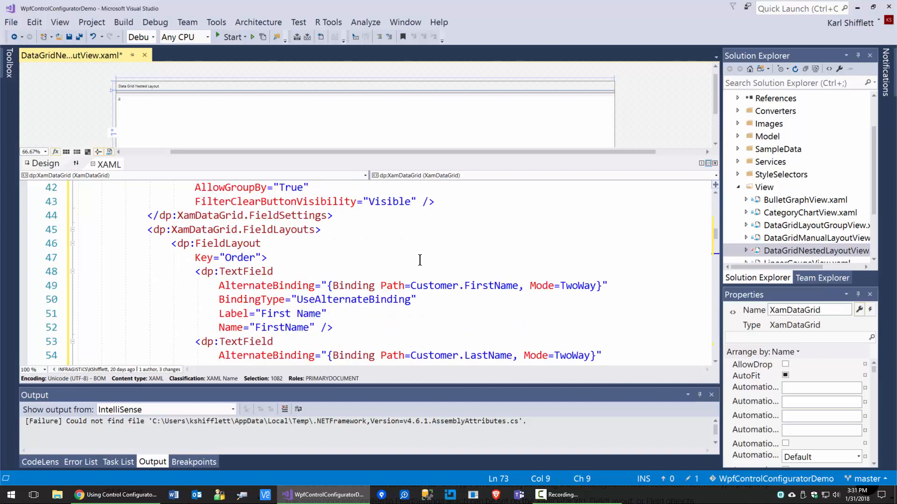
scroll(419, 260, "down", 3)
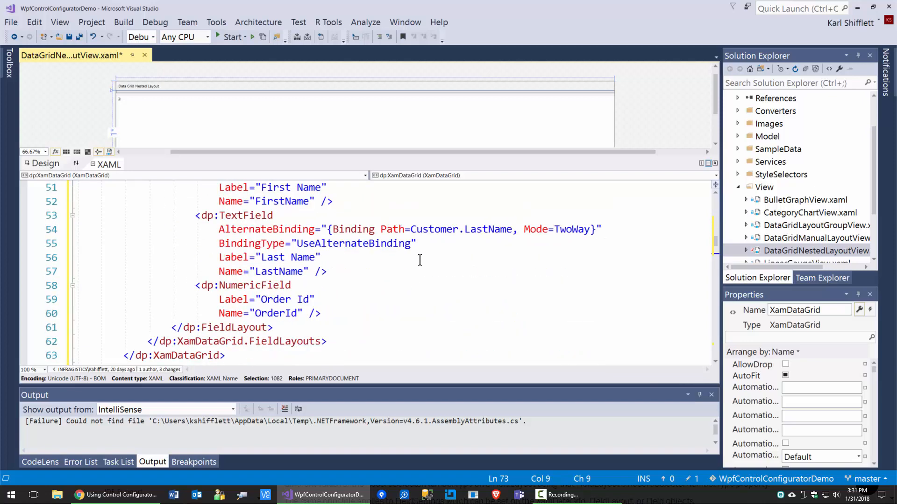
scroll(419, 260, "down", 2)
scroll(420, 261, "up", 9)
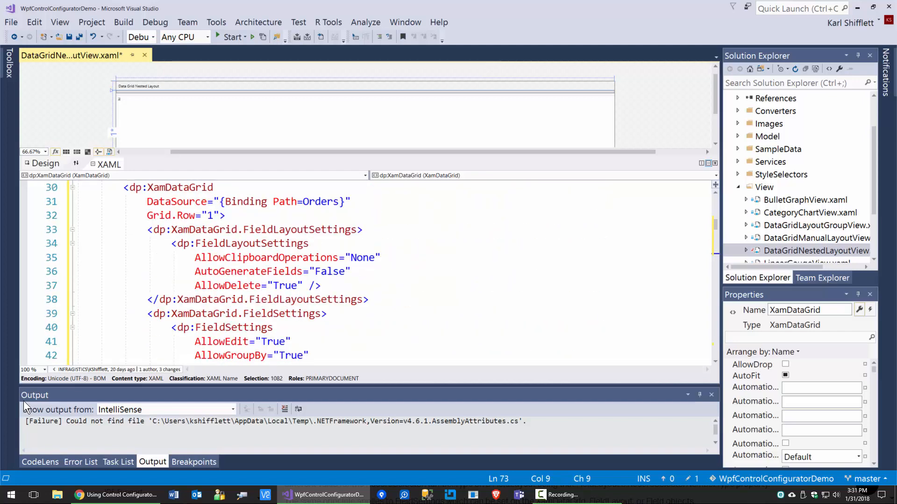
Set the XAML code zoom to 70 %, and save and close the DataGridNestedLayoutView.xaml file.
left_click(45, 370)
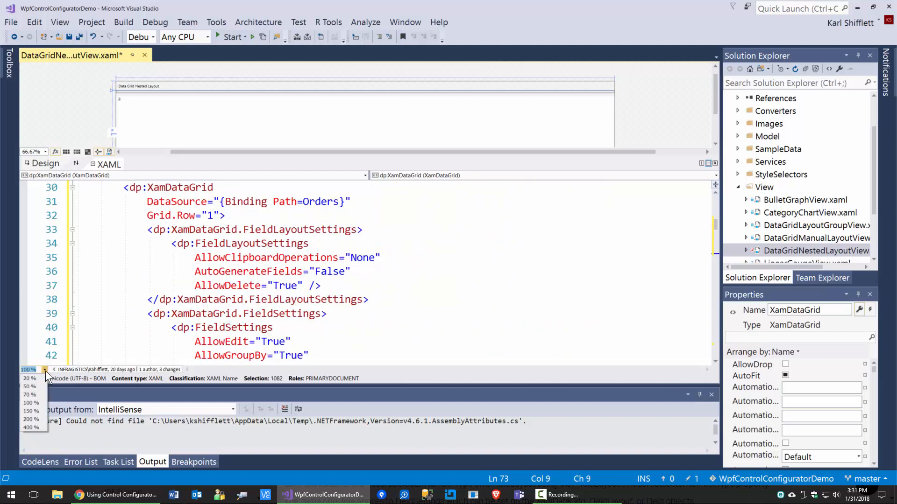
left_click(31, 396)
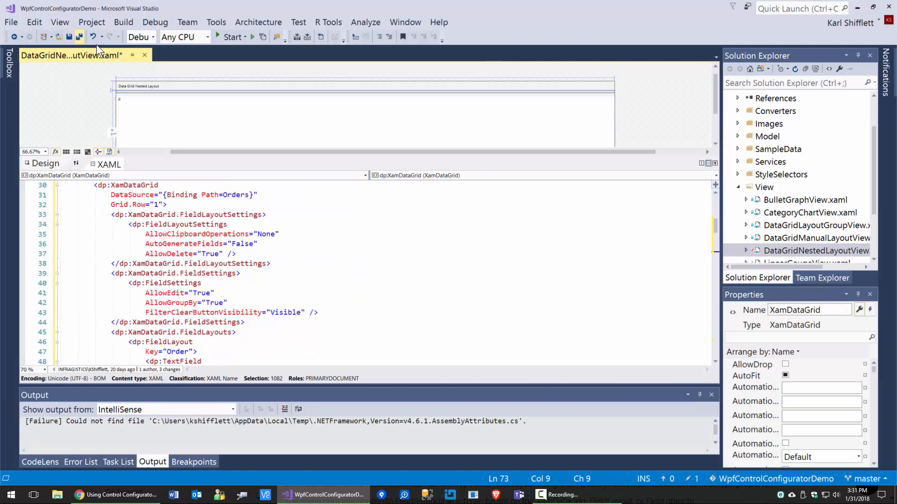
key("ctrl+s")
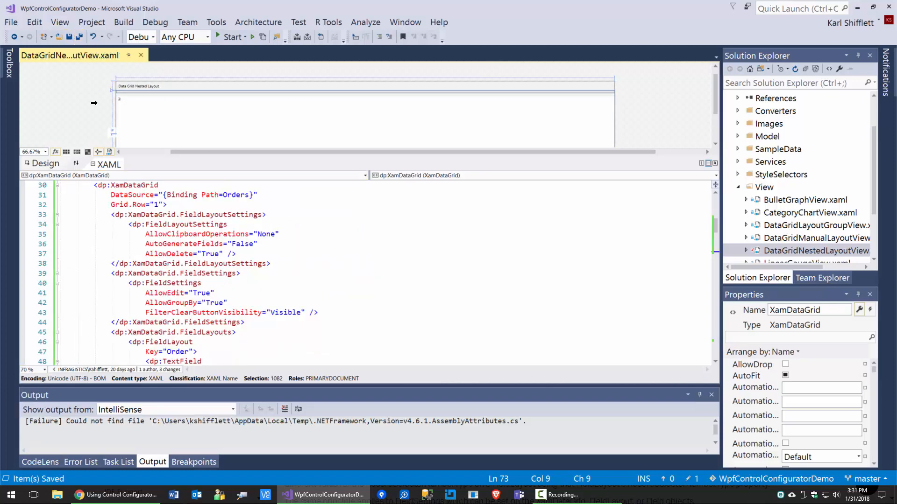
left_click(143, 55)
Widen the Solution Explorer and Properties area to give the project tree more room.
scroll(781, 135, "up", 2)
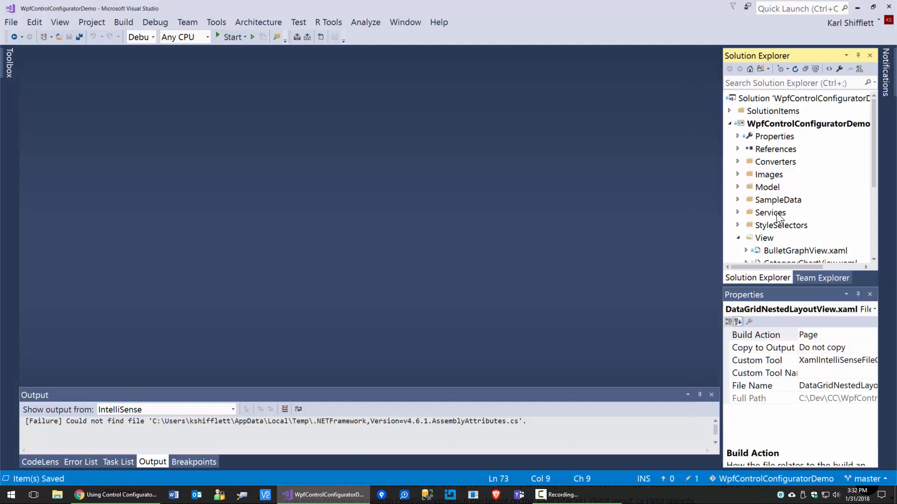
left_click_drag(721, 241, 673, 243)
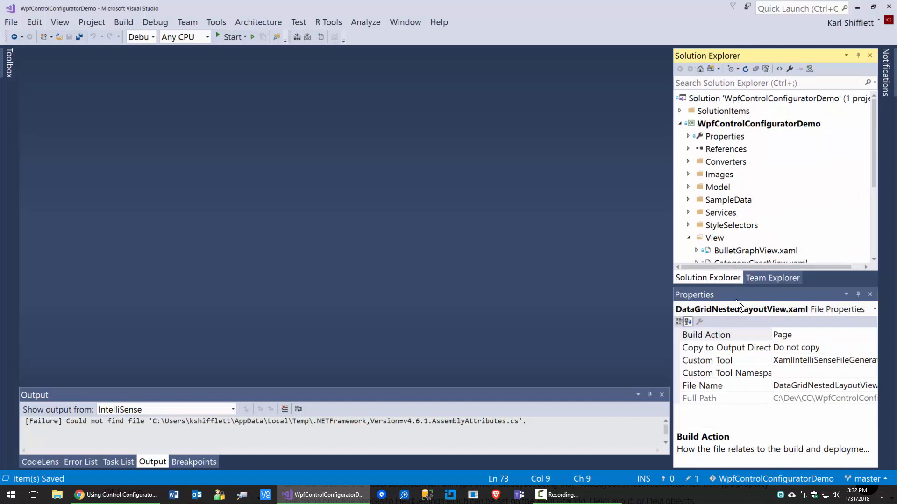
Make the Solution Explorer area taller, collapse the View folder and open Order.cs from the Model folder.
left_click_drag(736, 286, 747, 360)
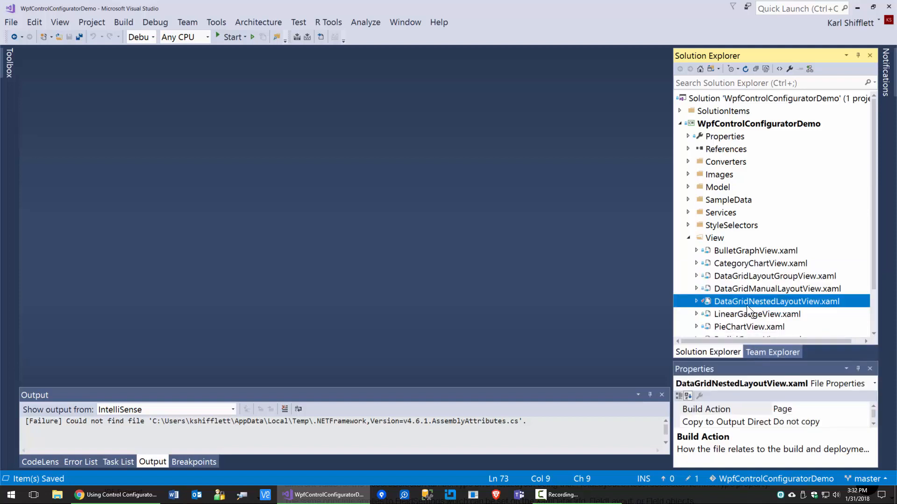
left_click(688, 238)
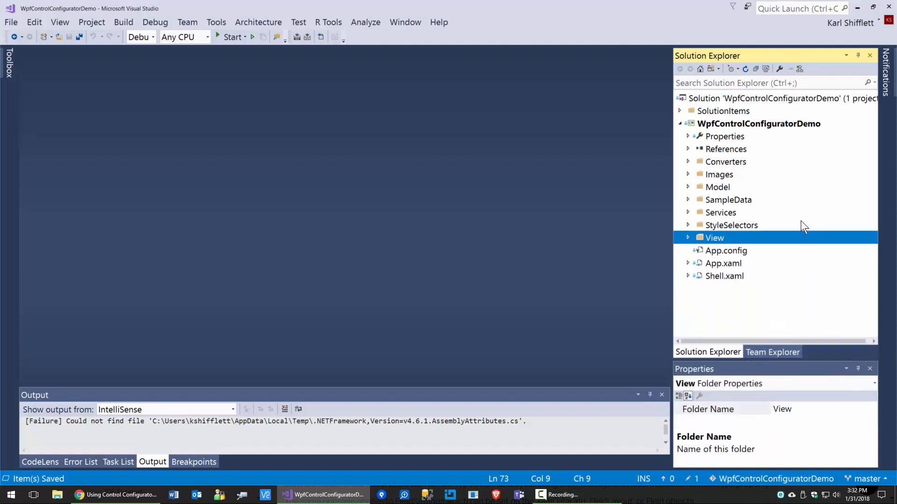
left_click(688, 187)
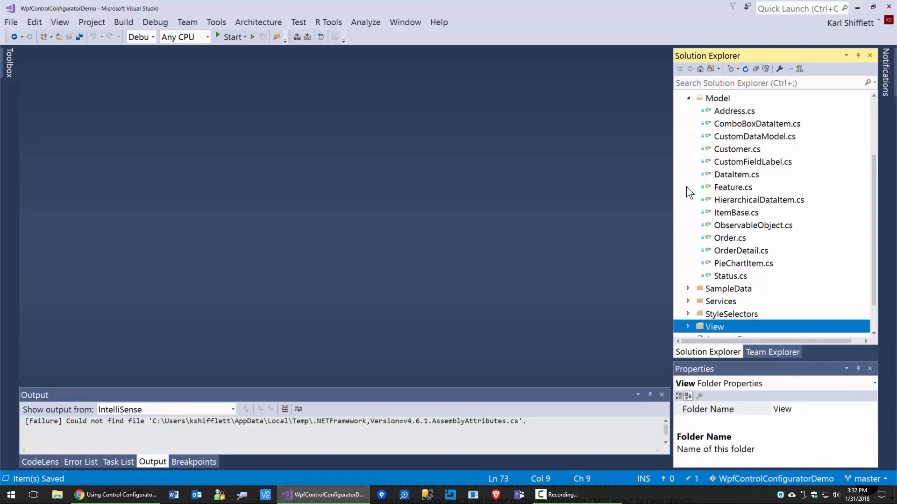
double_click(727, 239)
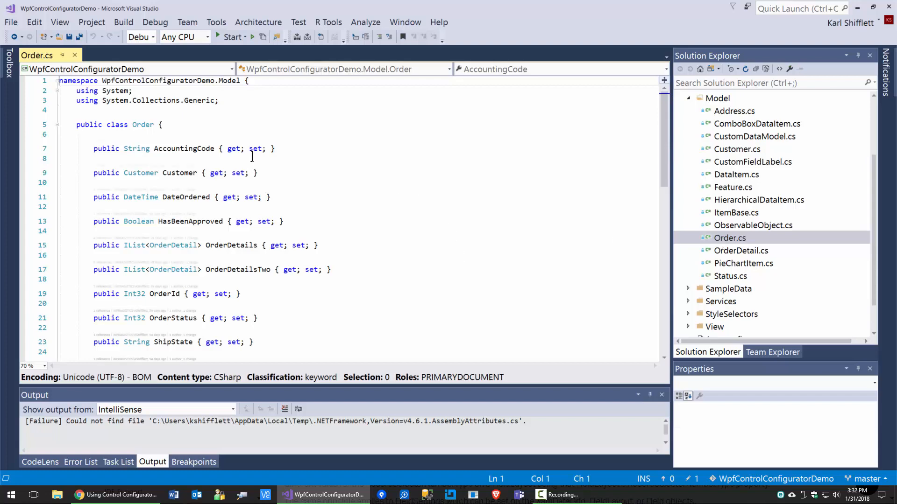
Examine the Order class, including its simple properties, Customer property, OrderDetail lists and constructor.
scroll(359, 242, "down", 1)
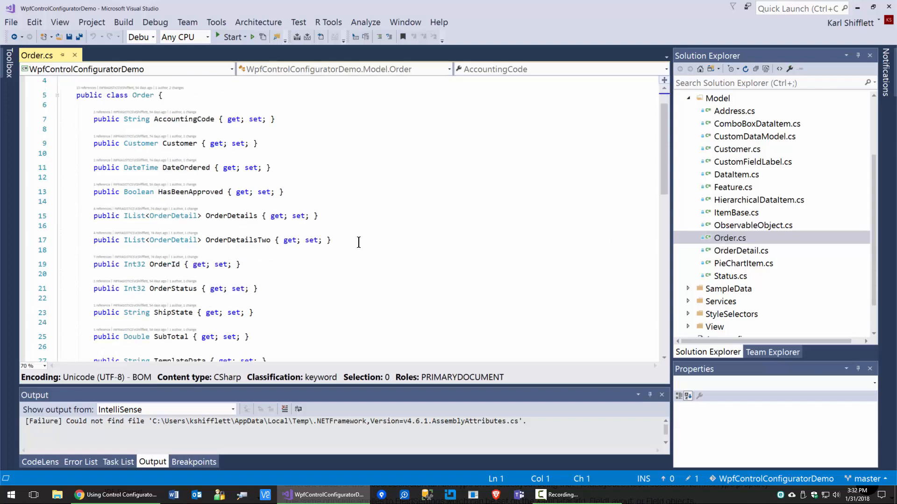
scroll(358, 242, "down", 3)
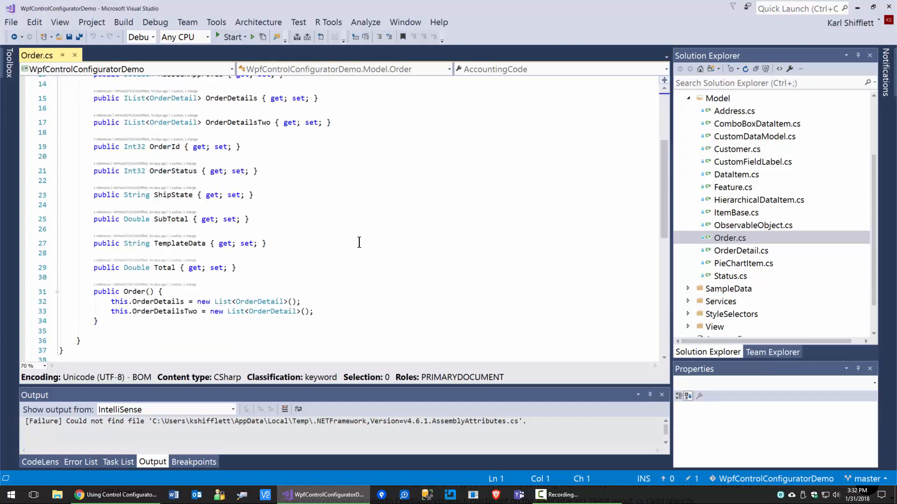
scroll(359, 243, "up", 3)
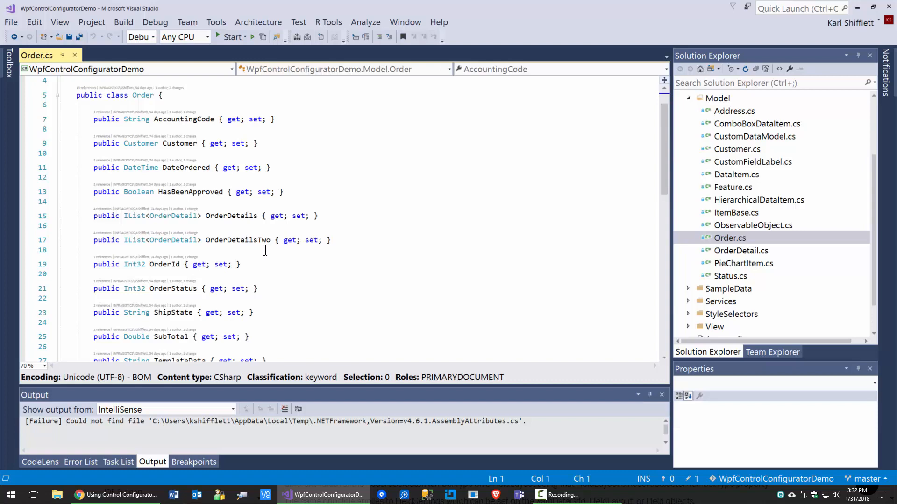
scroll(265, 251, "down", 1)
scroll(265, 251, "down", 4)
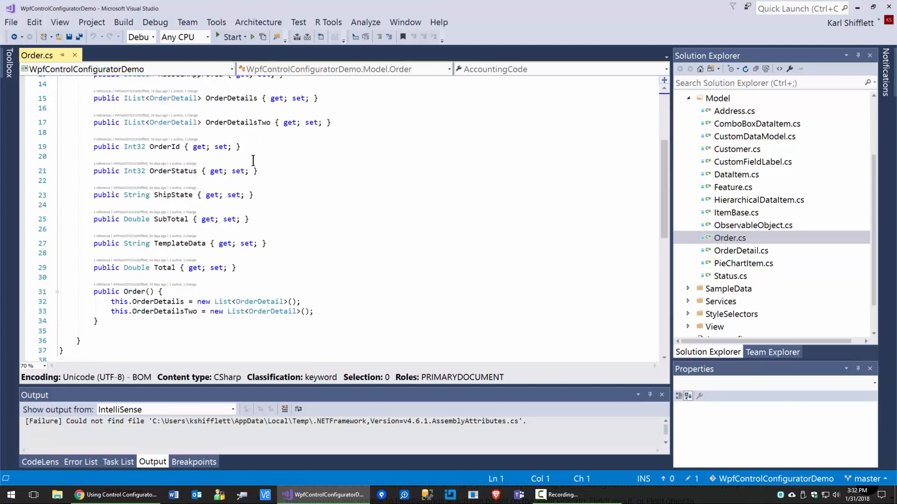
scroll(234, 254, "up", 2)
scroll(236, 180, "up", 2)
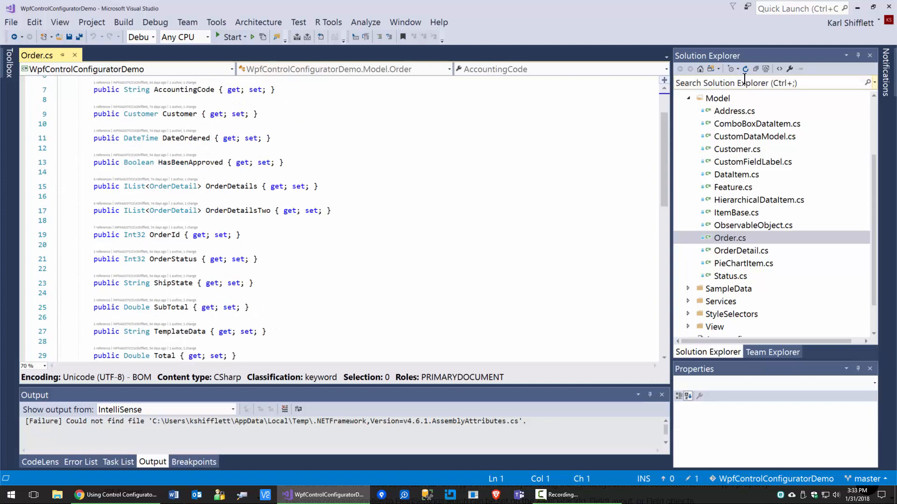
scroll(365, 178, "up", 3)
Go to the definition of the Customer type and from there to the Address type, and examine the Address properties.
left_click(146, 174)
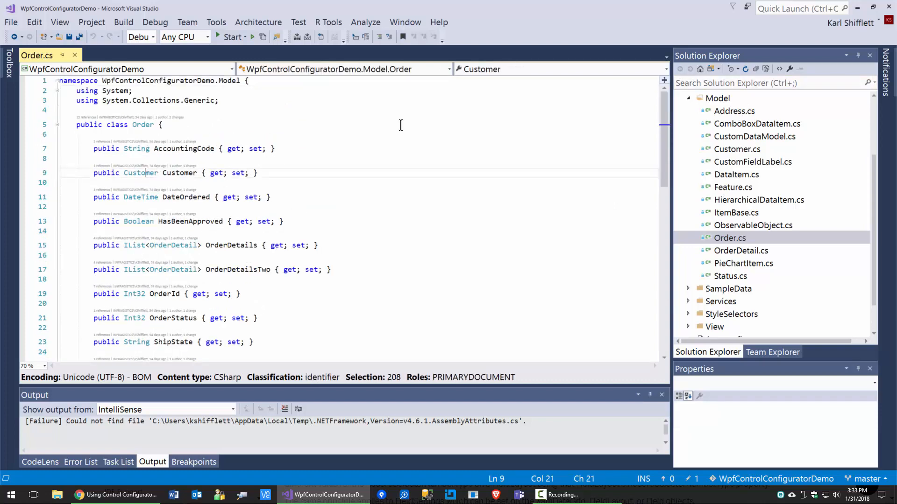
key("F12")
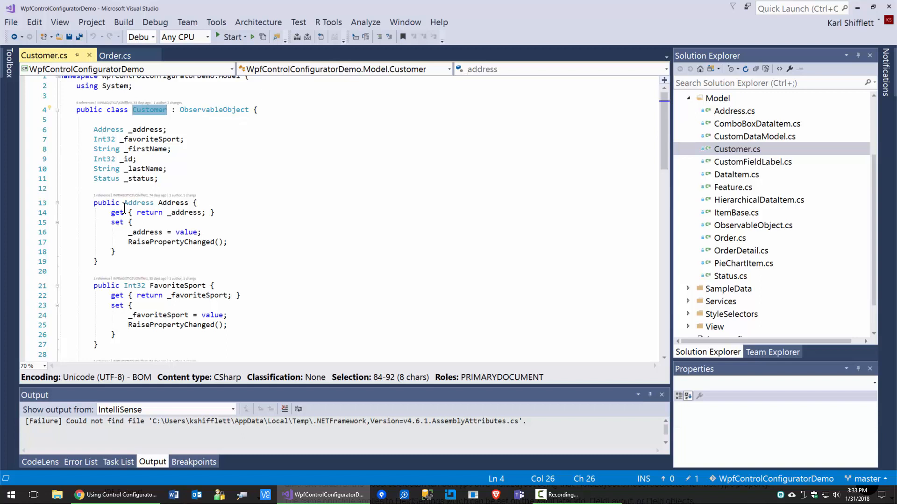
left_click(97, 129)
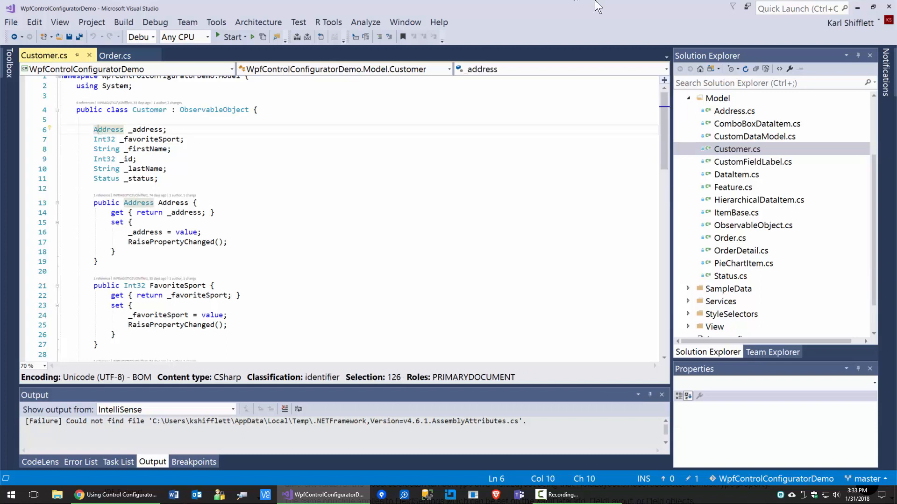
key("F12")
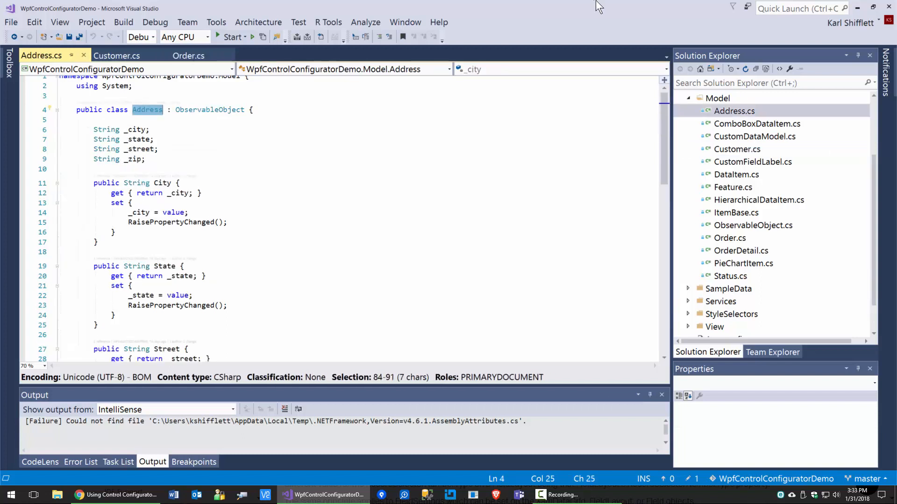
scroll(227, 219, "down", 3)
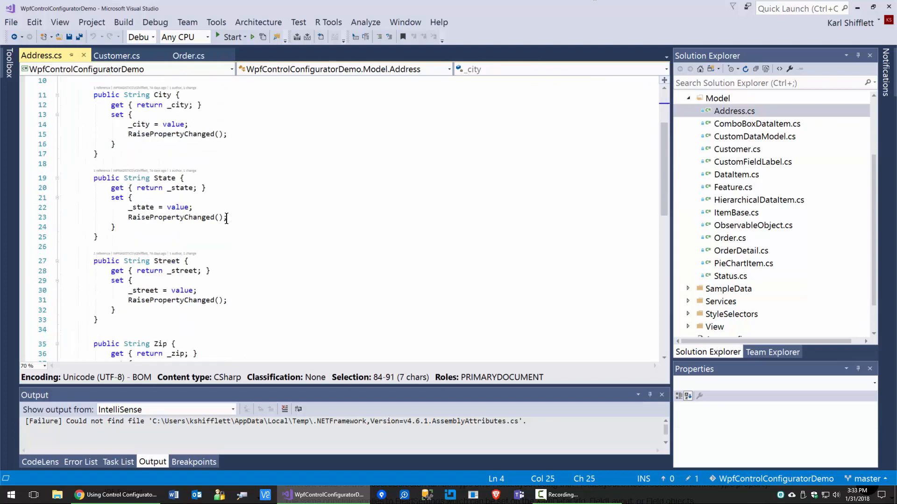
scroll(227, 219, "up", 2)
scroll(226, 219, "up", 1)
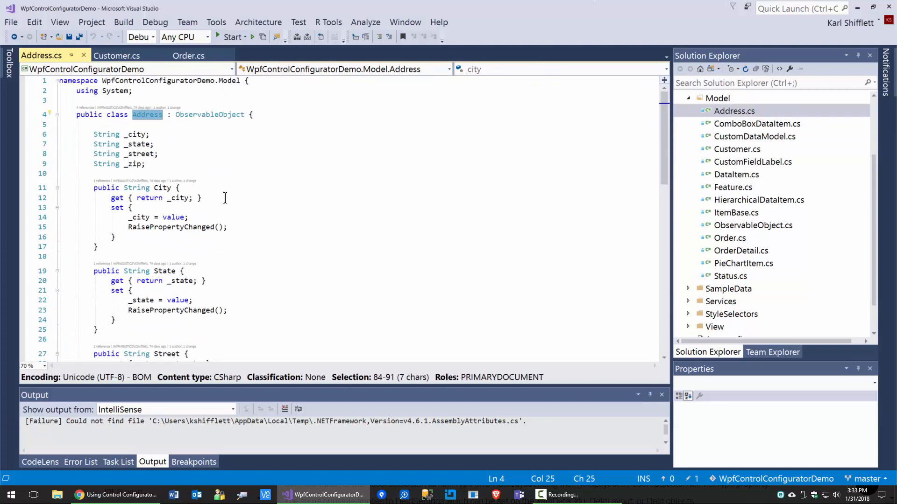
Close Address.cs, Customer.cs and Order.cs, and collapse the Model folder in the project tree.
left_click(84, 55)
left_click(89, 55)
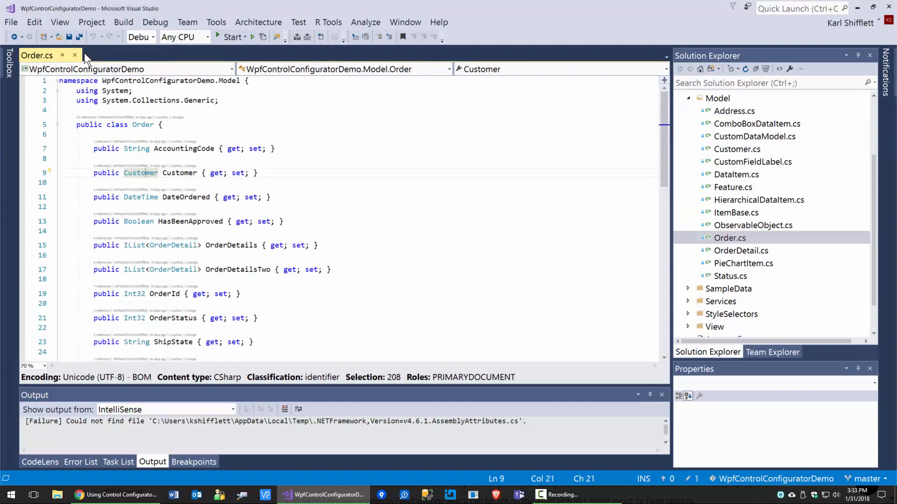
left_click(75, 55)
scroll(756, 248, "down", 1)
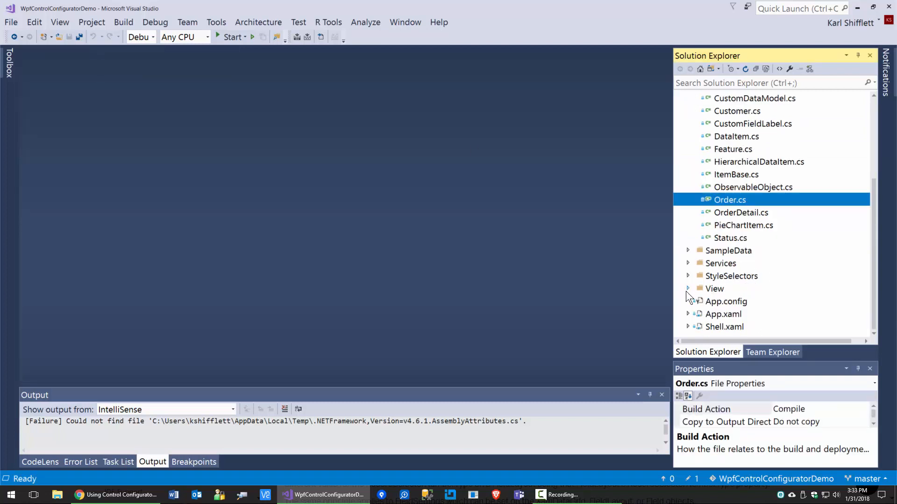
scroll(694, 254, "up", 4)
left_click(688, 187)
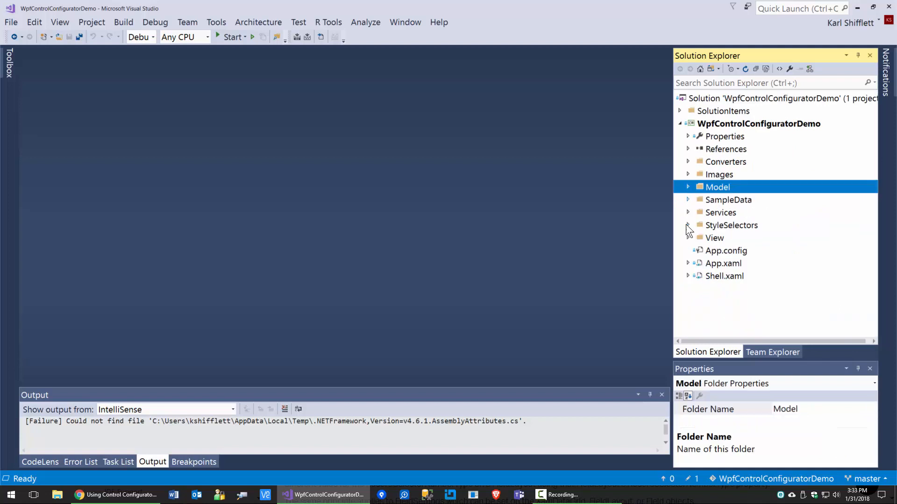
Expand DataGridNestedLayoutView.xaml in the View folder, and view and close its code-behind file DataGridNestedLayoutView.xaml.cs.
scroll(859, 296, "down", 1)
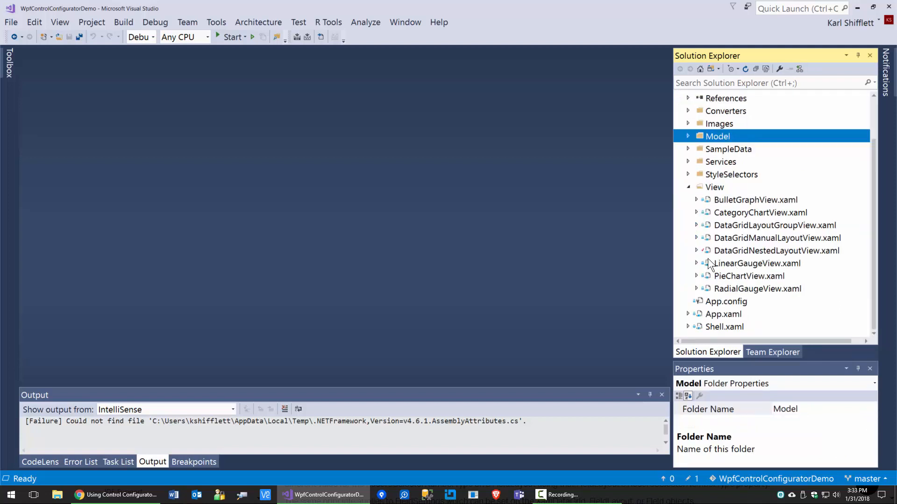
left_click(713, 253)
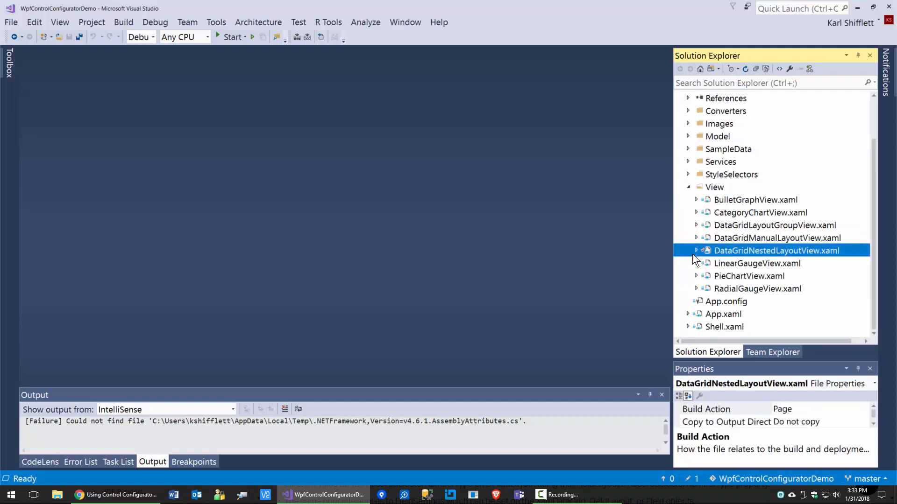
left_click(696, 251)
double_click(733, 263)
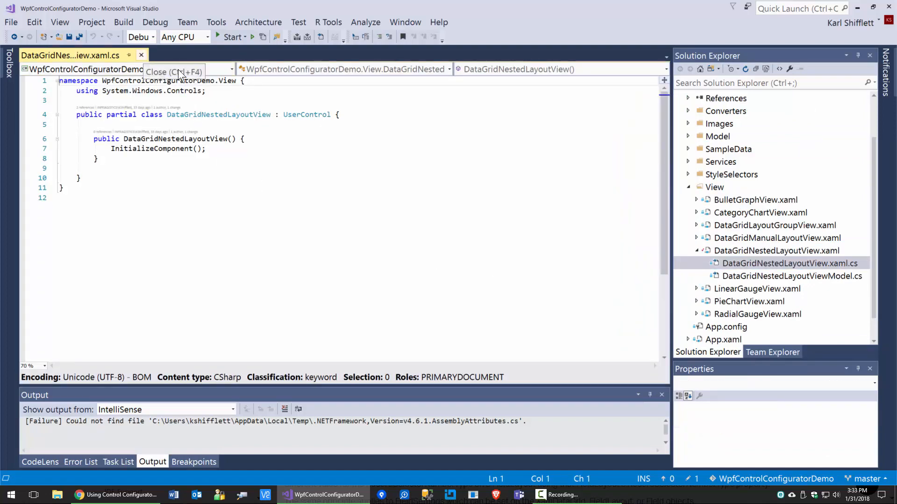
left_click(141, 55)
Open DataGridNestedLayoutViewModel.cs, examine its collection properties and constructor, and close the file.
double_click(767, 276)
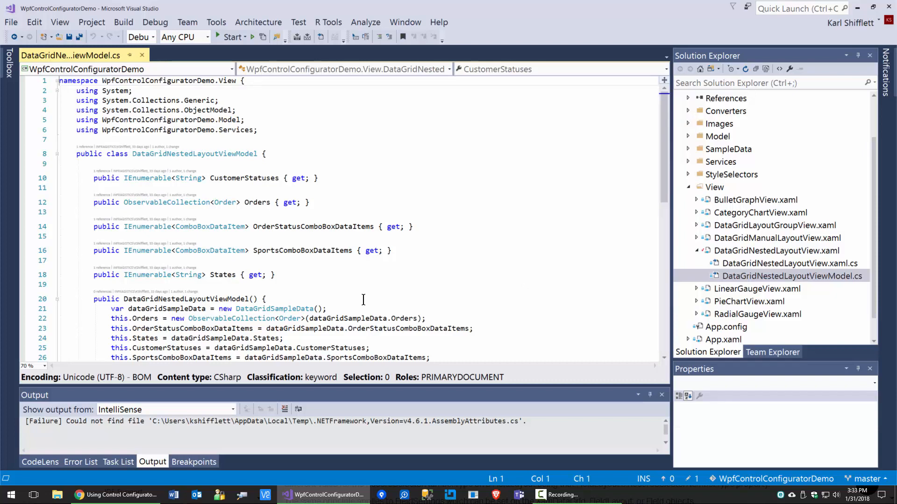
scroll(364, 299, "down", 3)
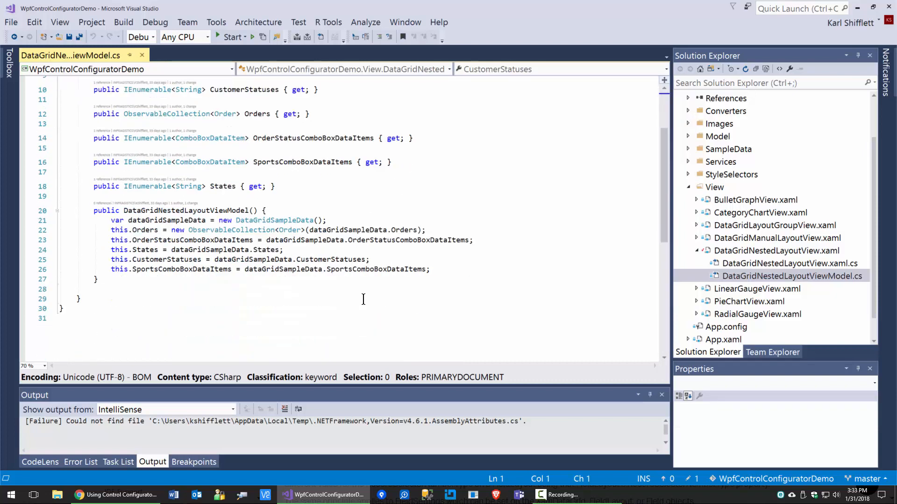
scroll(363, 300, "up", 3)
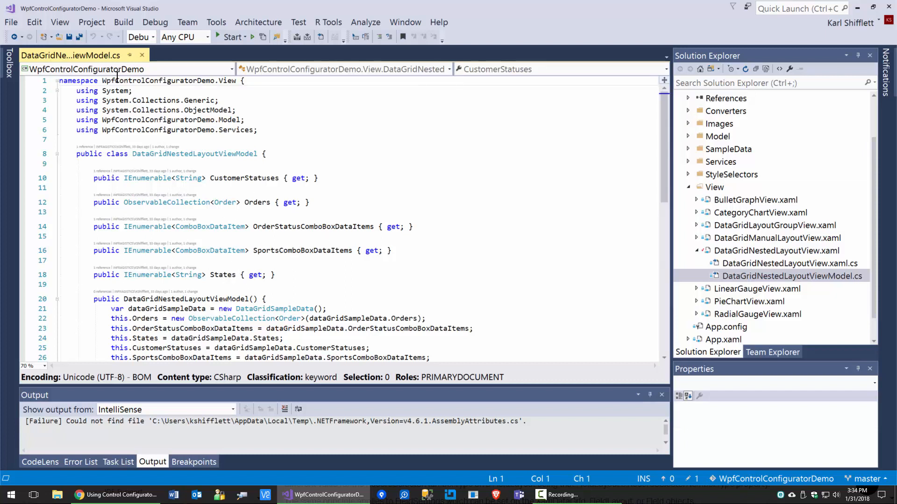
left_click(142, 55)
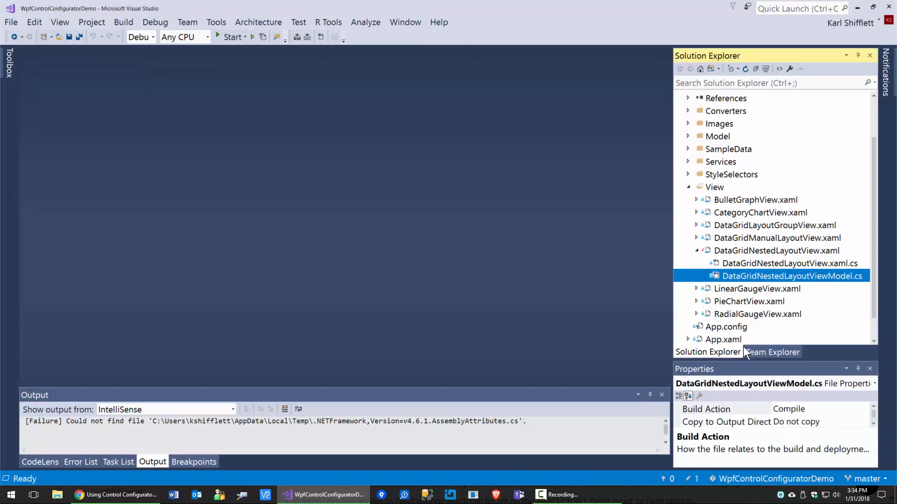
Open DataGridNestedLayoutView.xaml and examine its data context and the XamDataGrid's data source binding and settings.
double_click(735, 251)
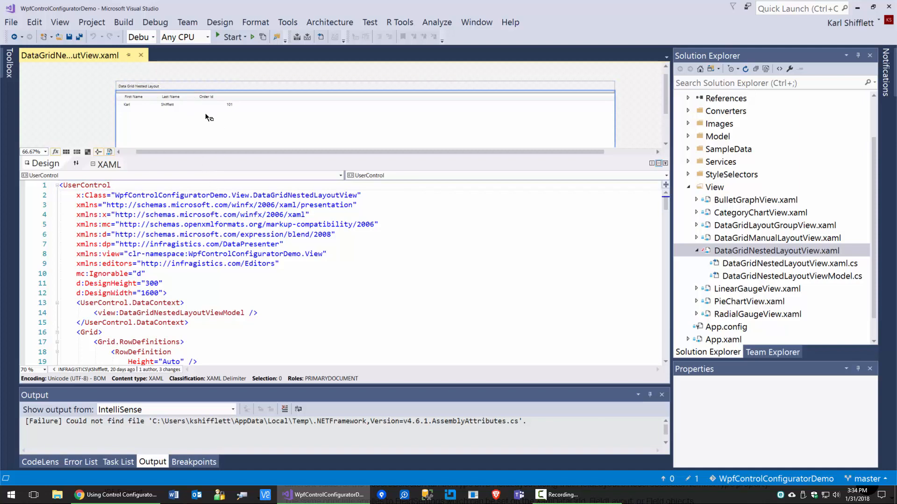
scroll(173, 323, "down", 6)
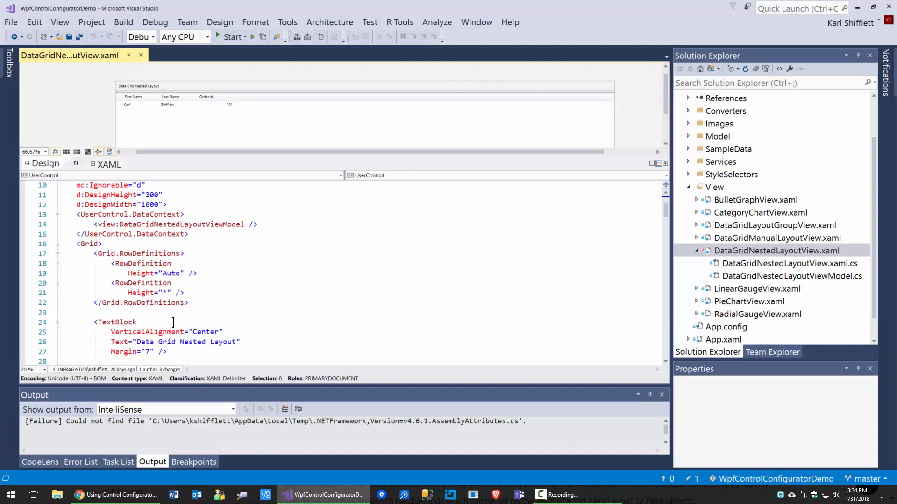
scroll(173, 323, "down", 3)
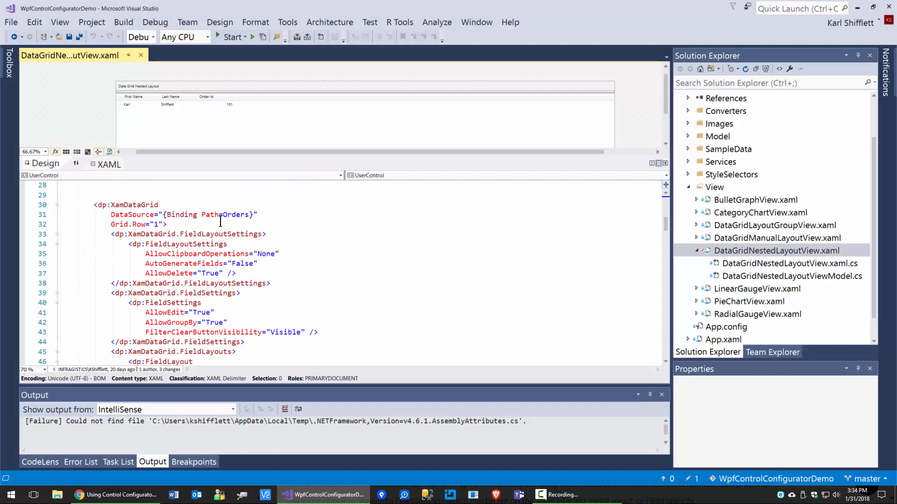
scroll(249, 216, "up", 2)
scroll(249, 215, "up", 5)
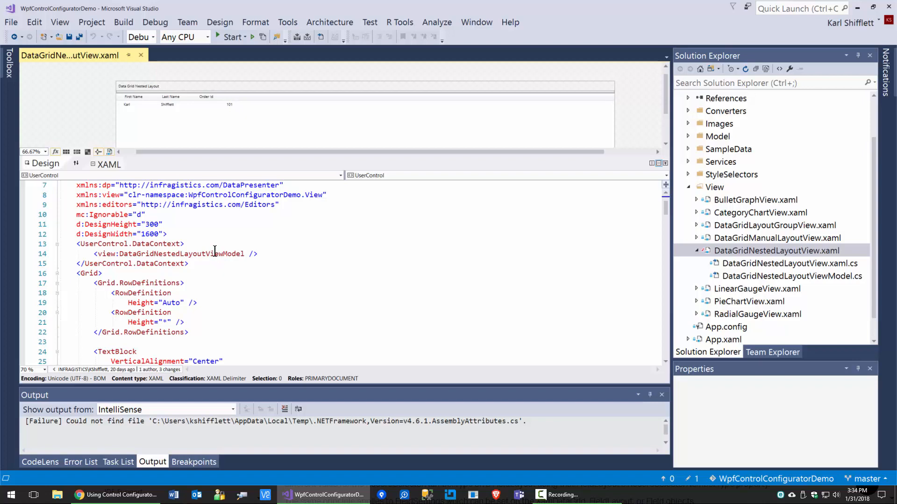
scroll(217, 257, "down", 4)
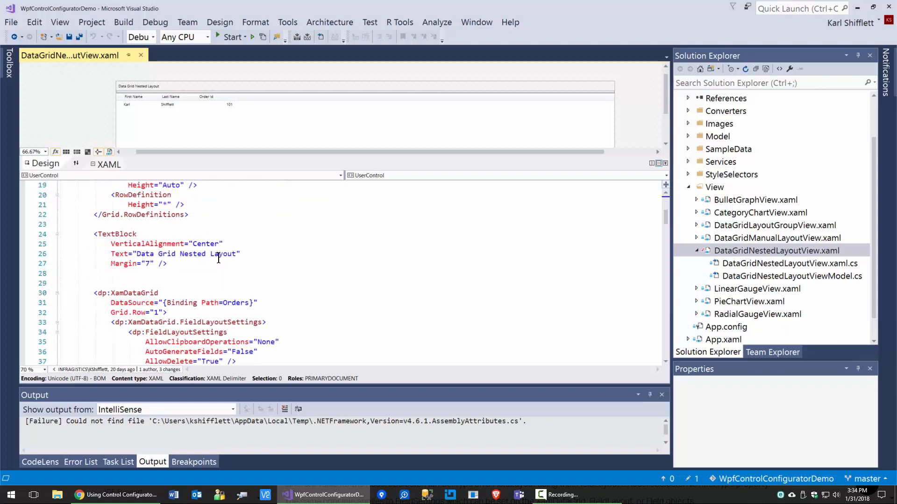
scroll(218, 258, "down", 3)
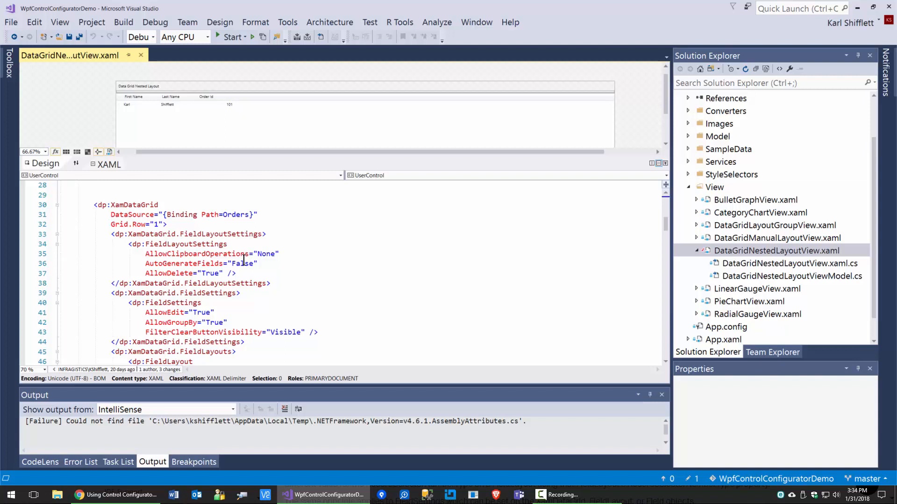
Open the control configurator for the XamDataGrid in a maximized window and select the OrderId field of the Order Layout.
left_click(142, 201)
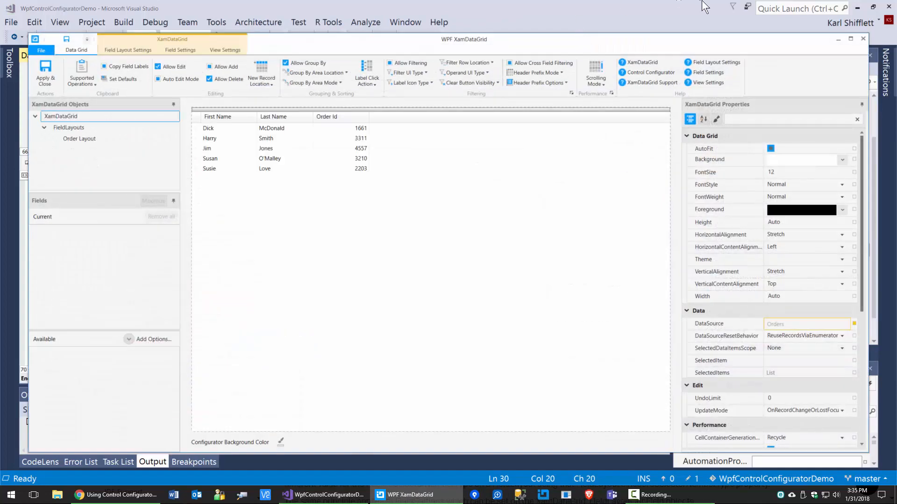
left_click(851, 39)
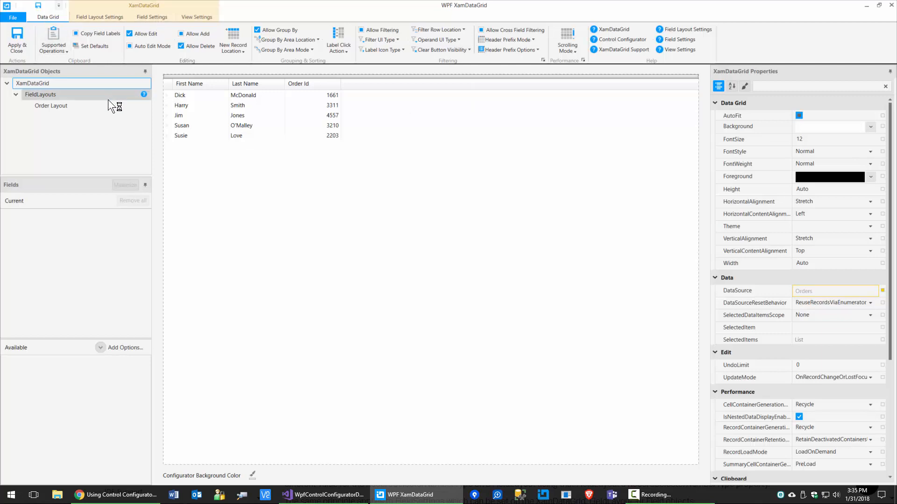
left_click(48, 106)
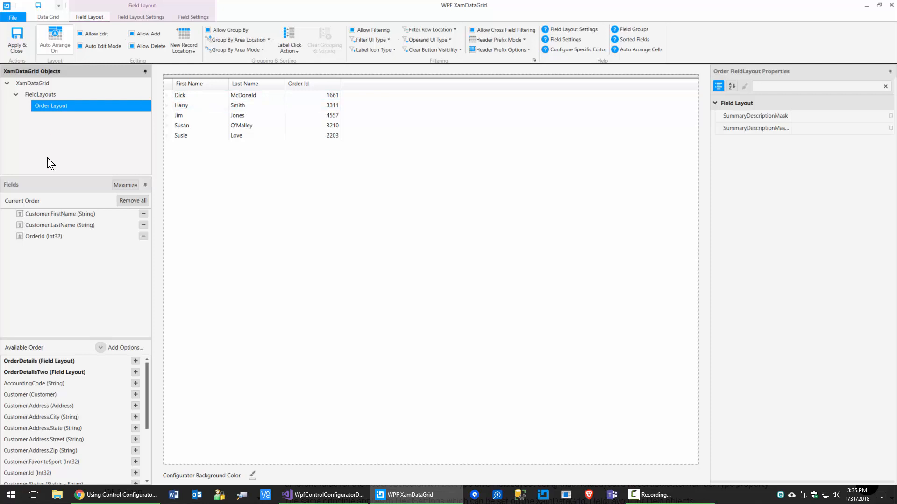
left_click(53, 234)
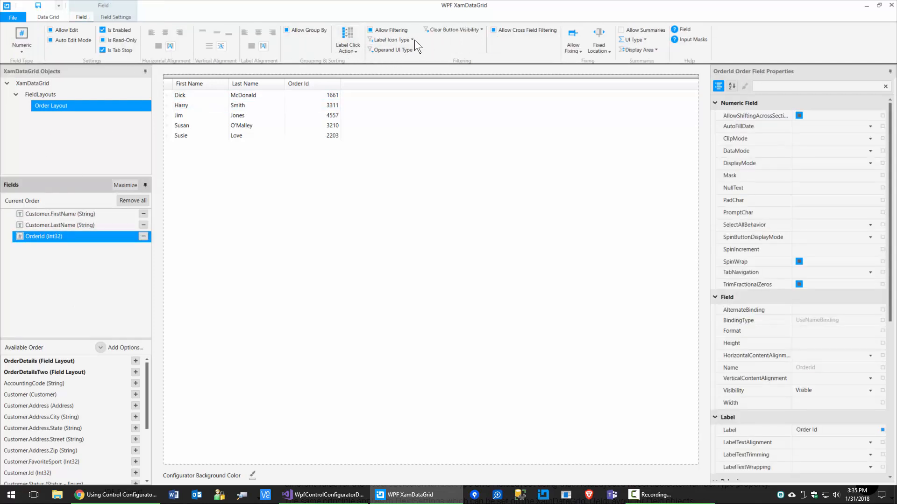
Examine the XamDataGrid's and Order Layout's properties, including the grid's field layout settings, field settings and view settings.
left_click(36, 83)
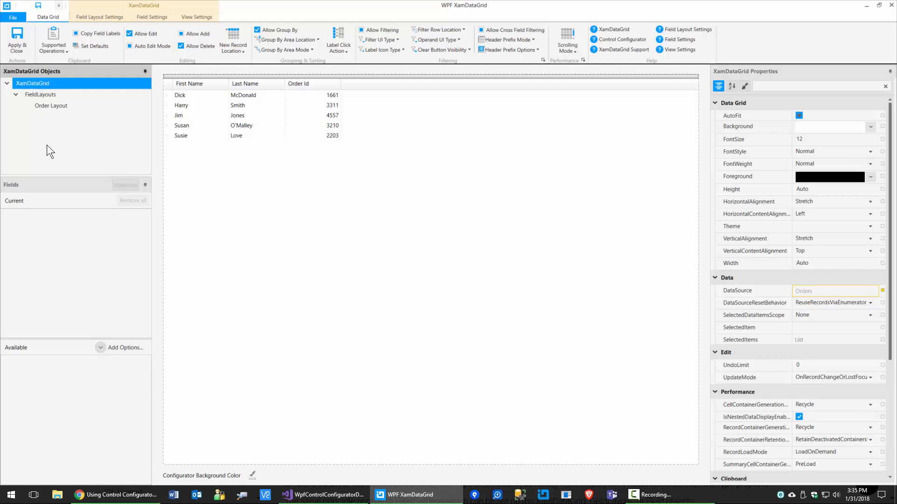
left_click(49, 106)
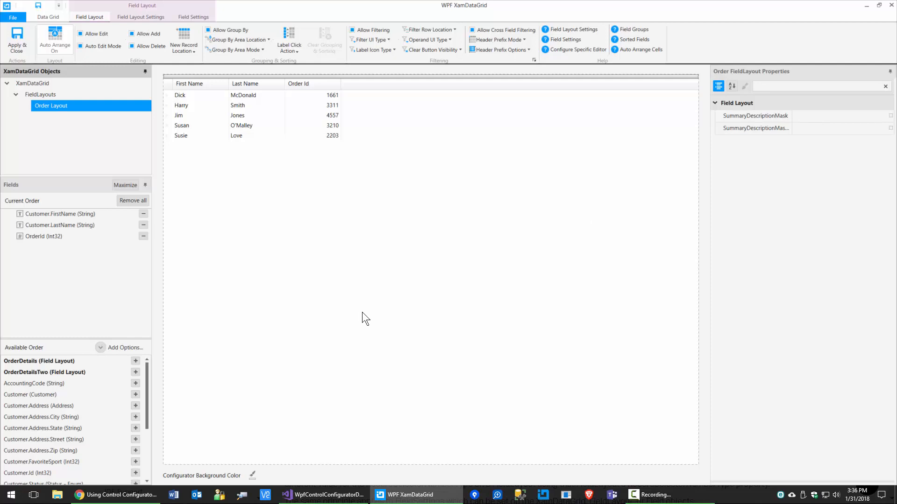
left_click(36, 84)
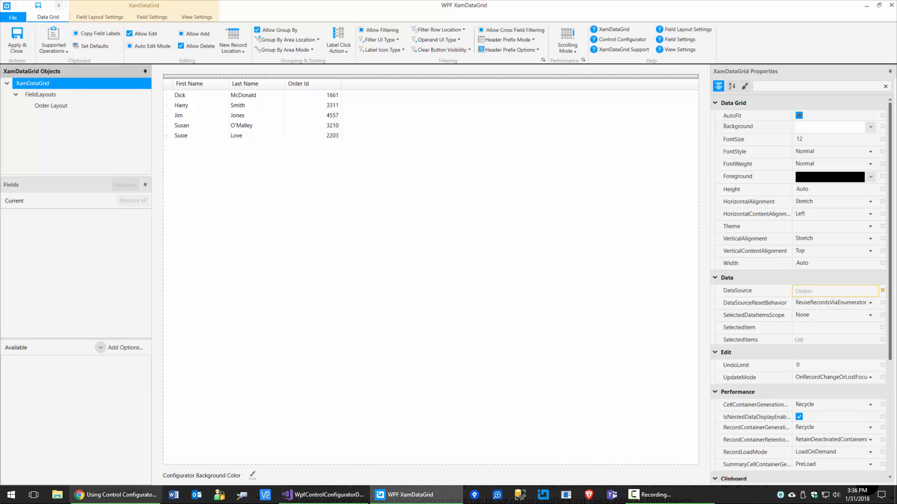
left_click(135, 495)
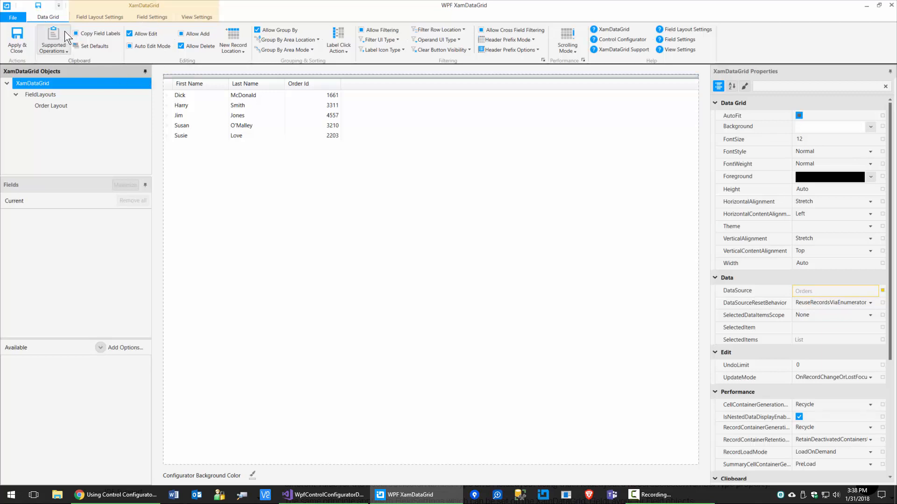
left_click(92, 19)
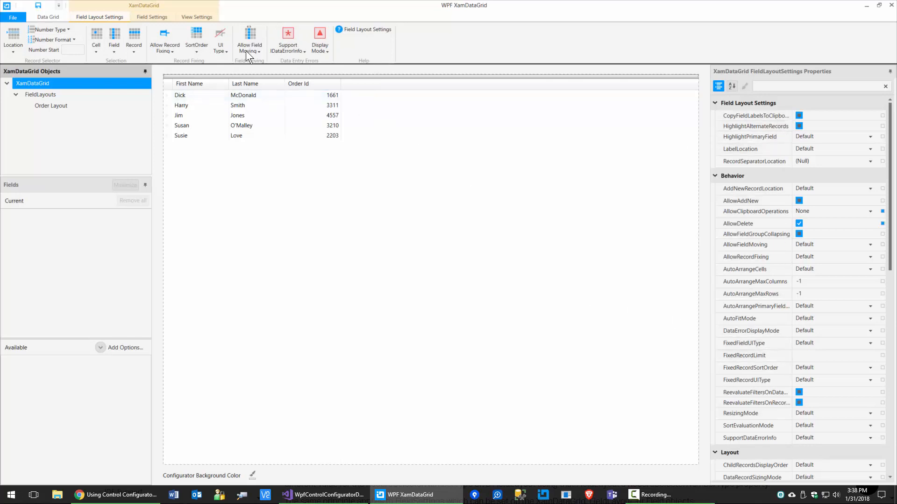
left_click(163, 17)
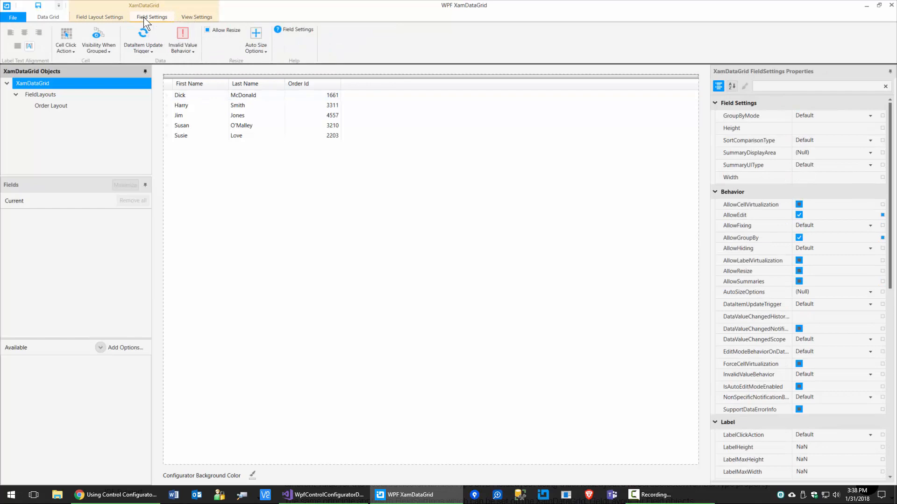
left_click(194, 20)
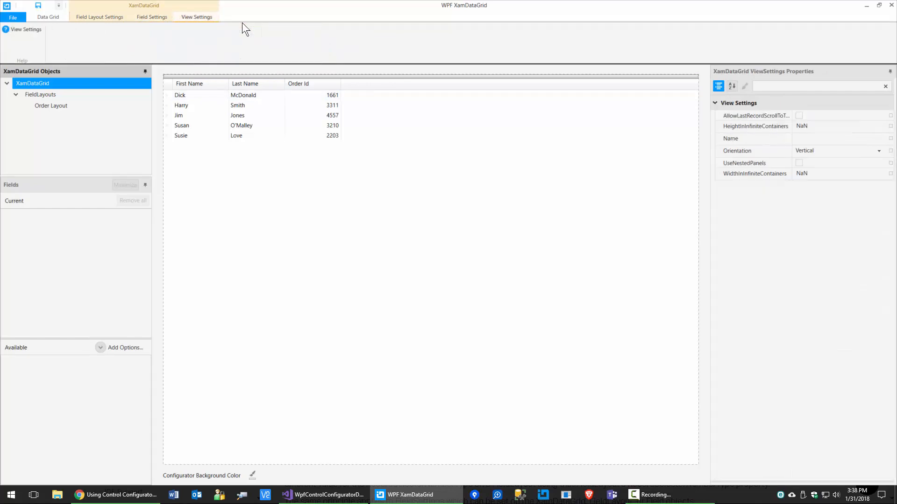
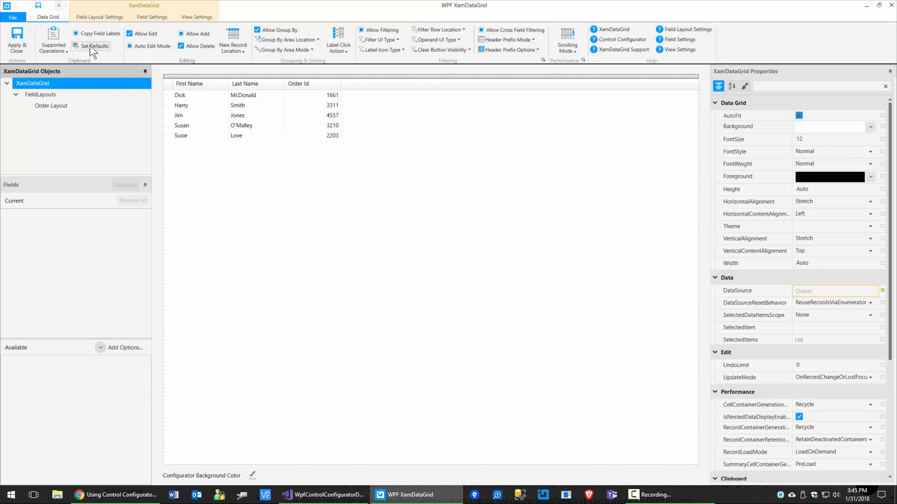
Search the XamDataGrid's properties for "add" and clear the search.
left_click(770, 86)
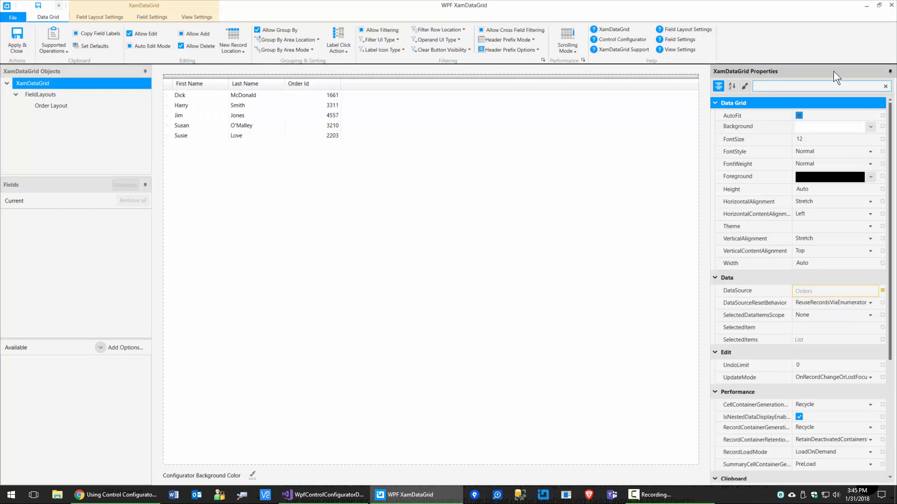
type("add")
key("BackSpace")
key("BackSpace")
key("BackSpace")
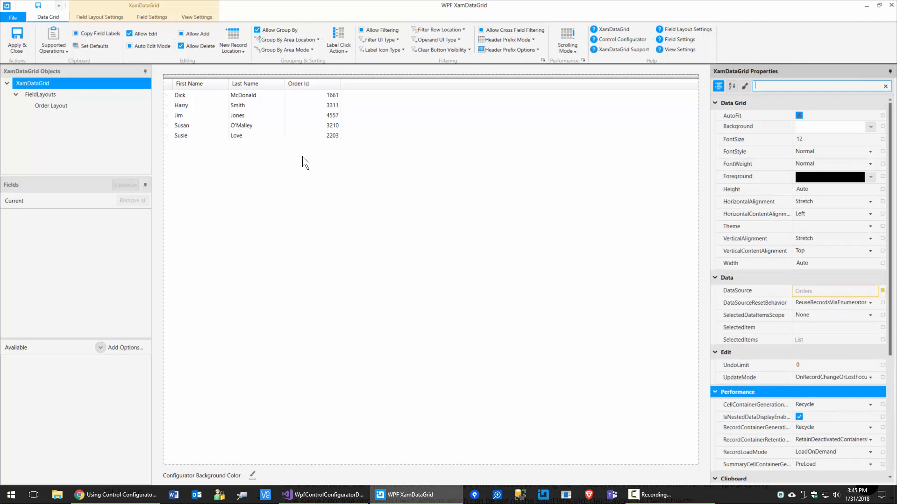
left_click(185, 33)
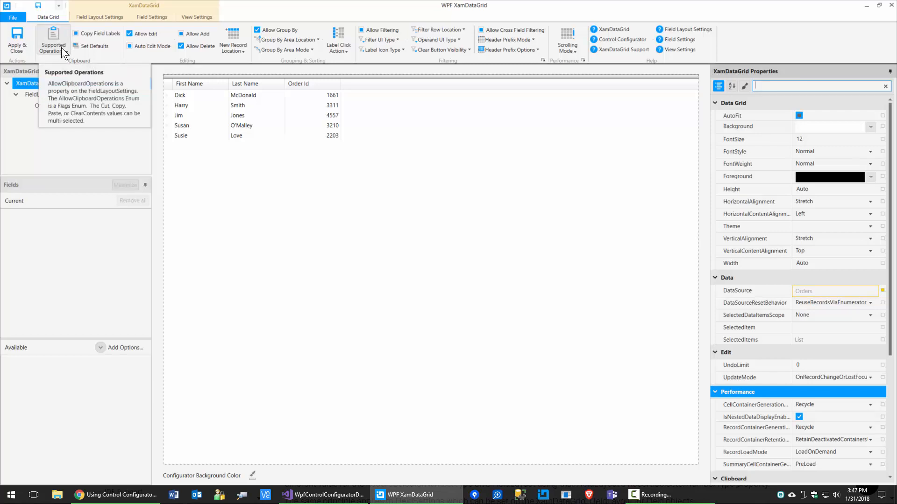
Try combining ClearContents and Copy as the grid's supported clipboard operations, and switch them to All.
left_click(61, 48)
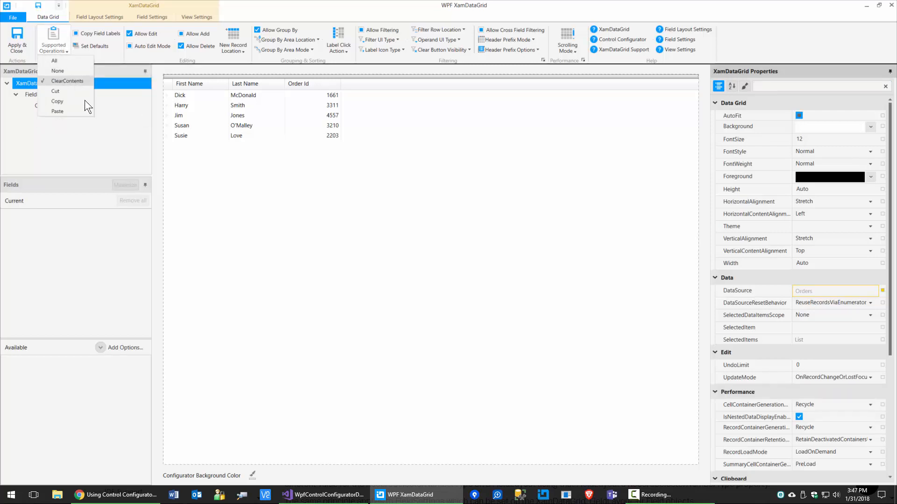
left_click(62, 91)
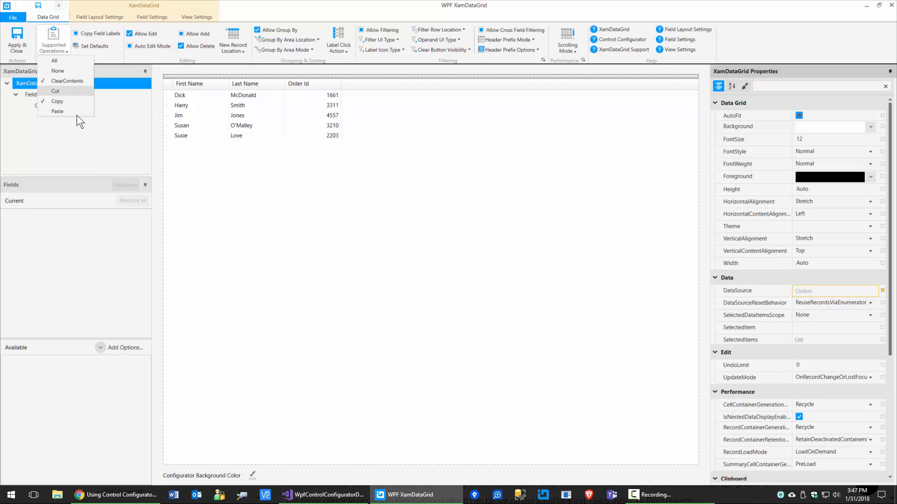
left_click(61, 91)
left_click(60, 85)
left_click(59, 112)
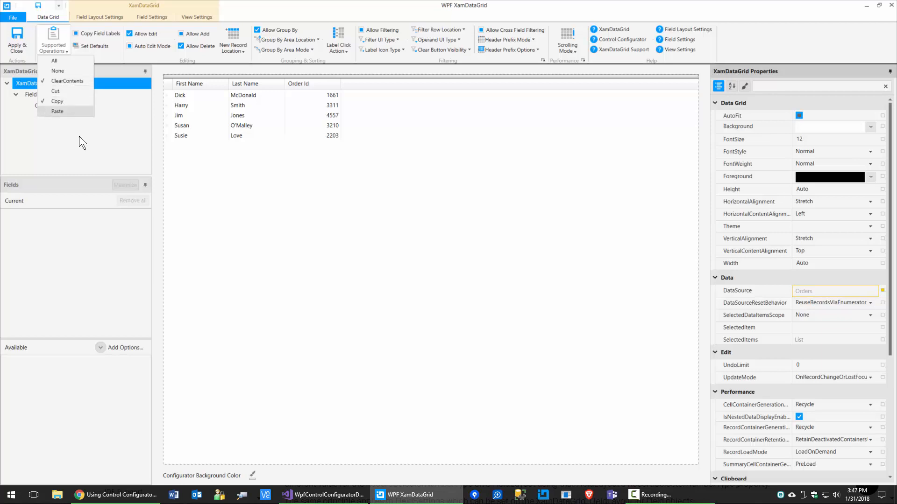
left_click(50, 64)
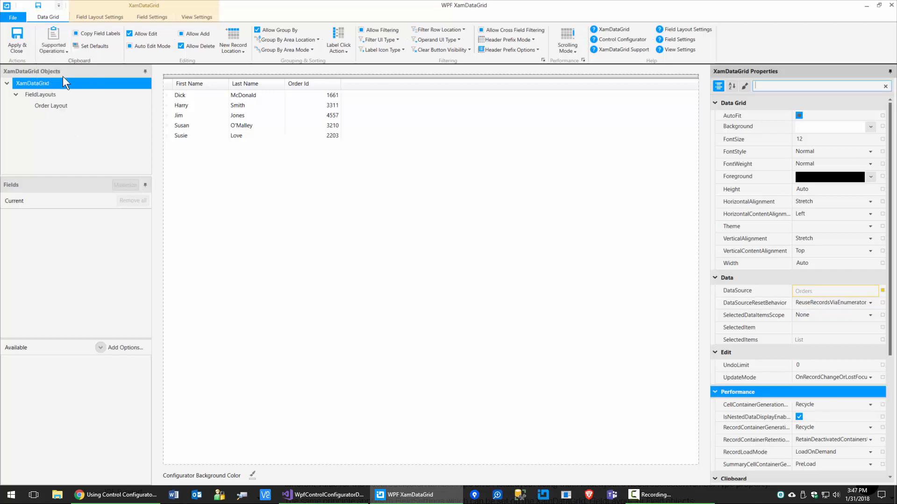
Set the supported clipboard operations to None, try ClearContents with Cut, and clear both to return to None.
left_click(55, 47)
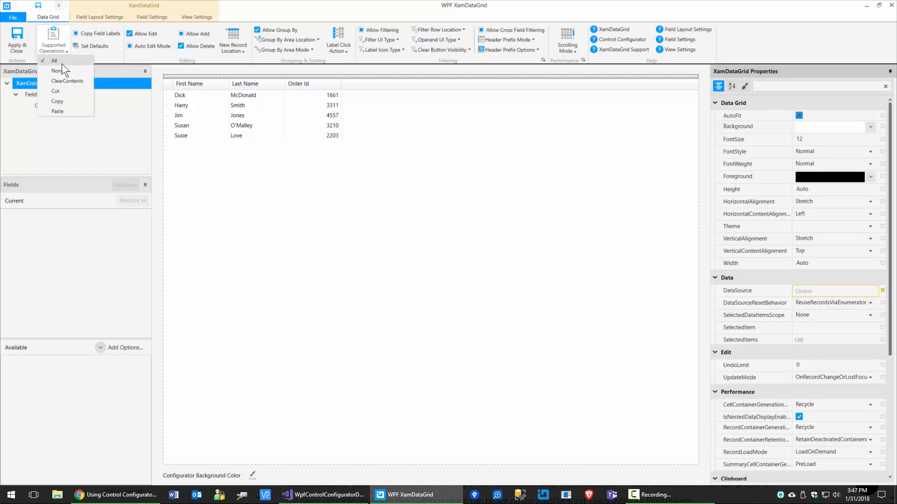
left_click(63, 70)
left_click(61, 48)
left_click(61, 82)
left_click(58, 91)
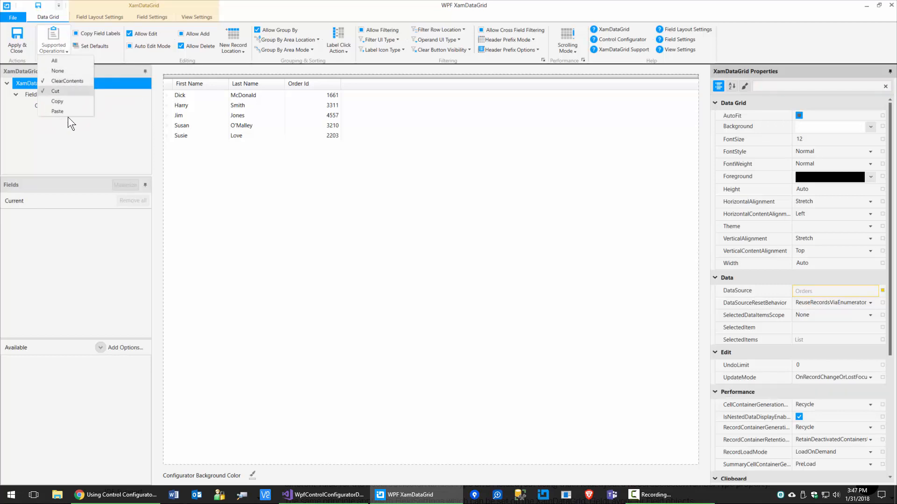
left_click(57, 92)
left_click(56, 82)
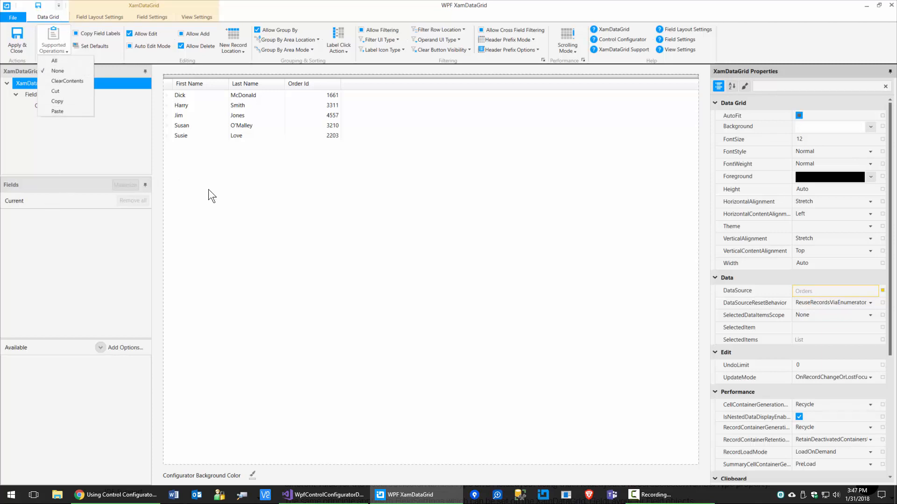
left_click(164, 75)
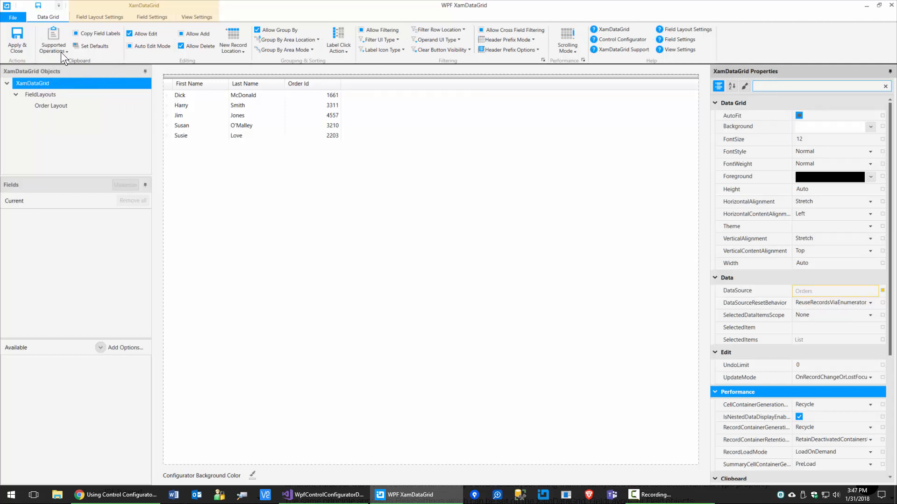
In the grid's field settings, try the auto size options All and None, and the combination of DataCells, FilterCells and Label.
left_click(159, 19)
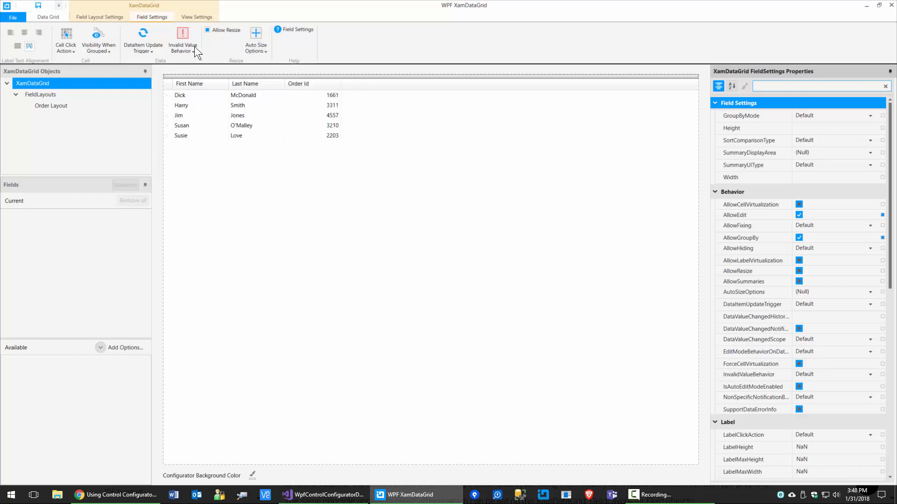
left_click(260, 43)
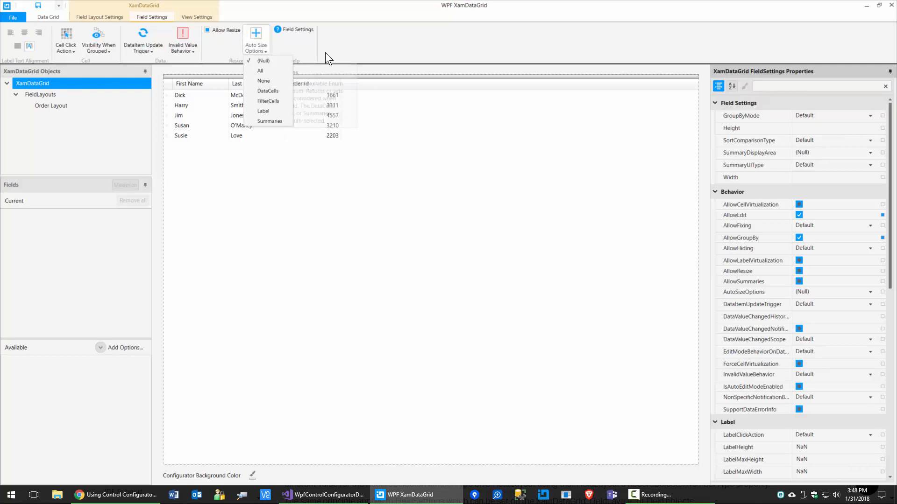
left_click(261, 71)
left_click(265, 45)
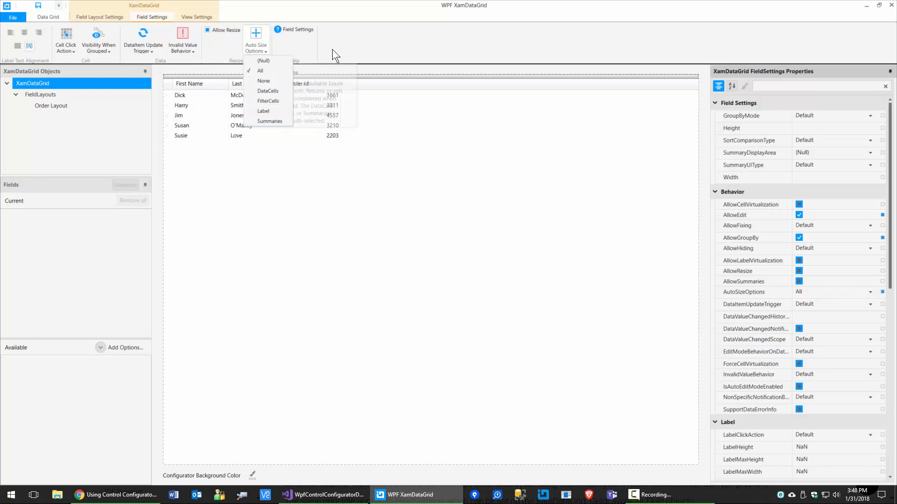
left_click(266, 82)
left_click(263, 47)
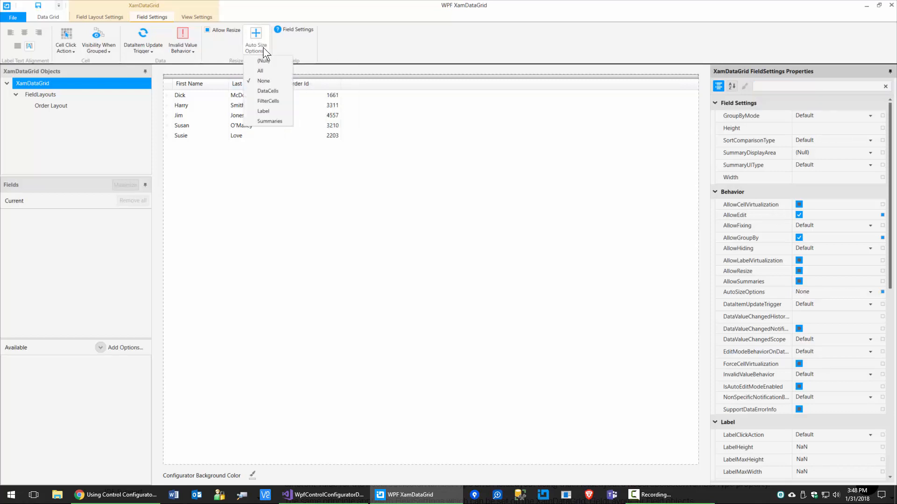
left_click(269, 90)
left_click(269, 101)
left_click(266, 111)
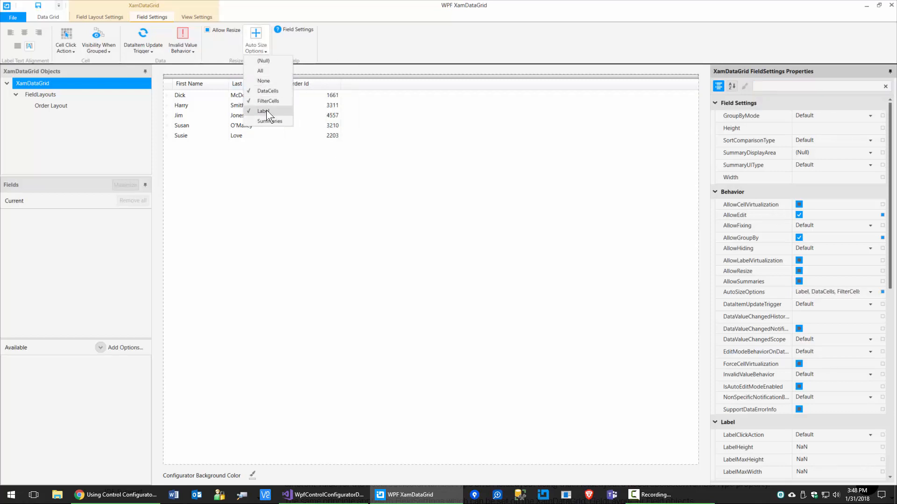
Remove the selected auto size options from the field settings and reset the property to (Null).
left_click(258, 39)
left_click(257, 39)
left_click(265, 111)
left_click(266, 101)
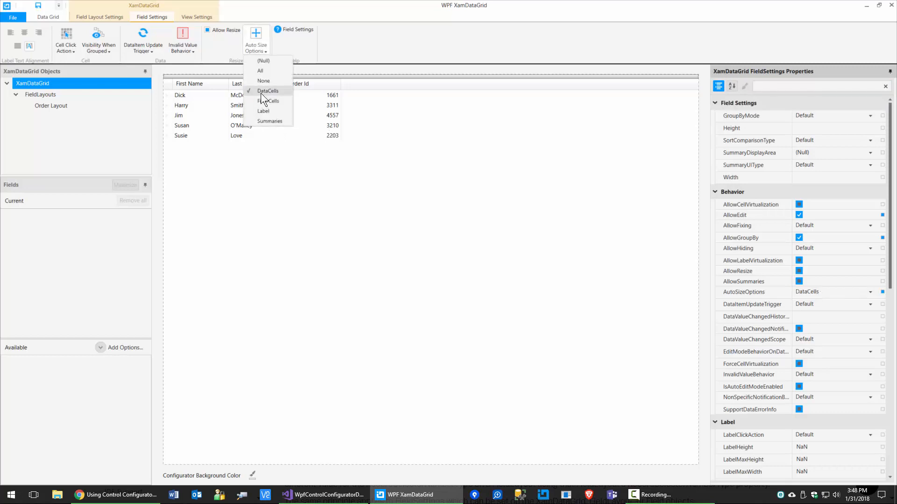
left_click(259, 81)
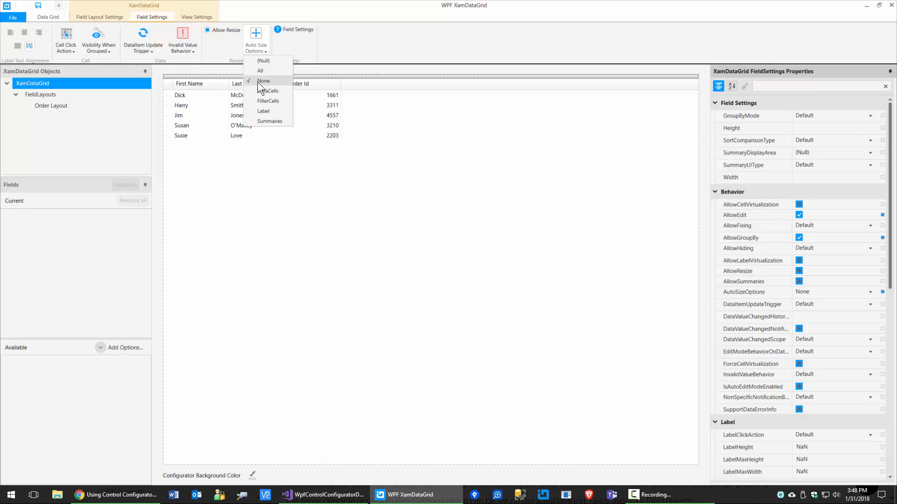
left_click(261, 61)
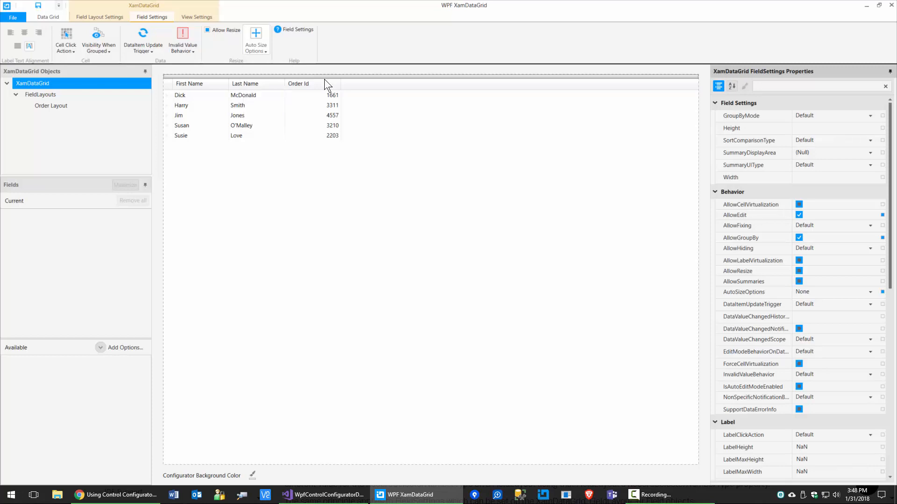
left_click(260, 50)
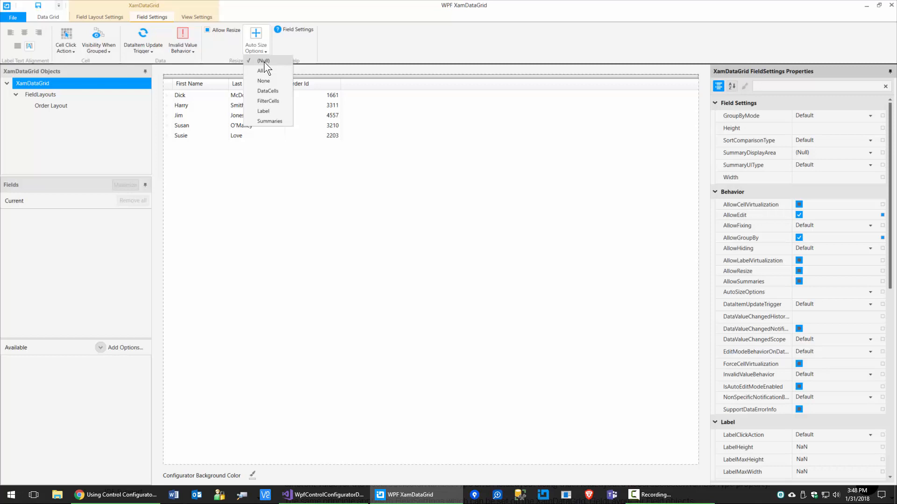
Try OnBottomFixed and OnTop as the grid's new record location and set it back to Default.
left_click(47, 17)
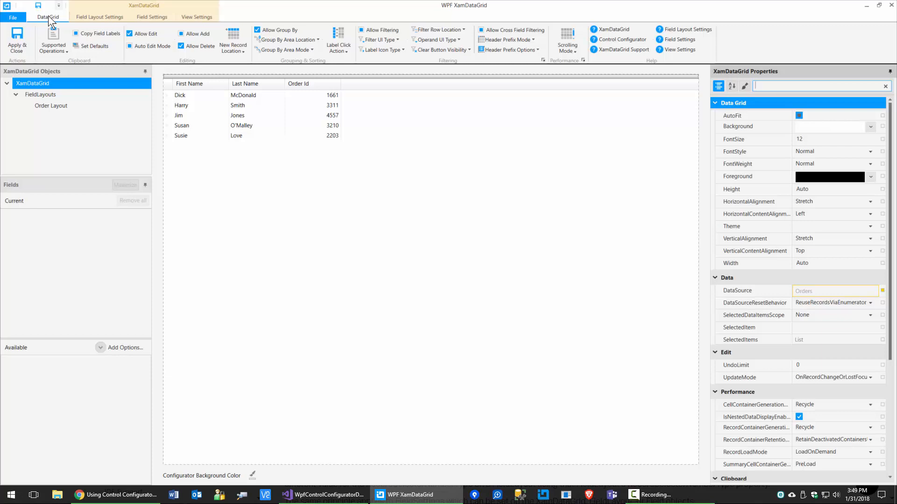
left_click(242, 50)
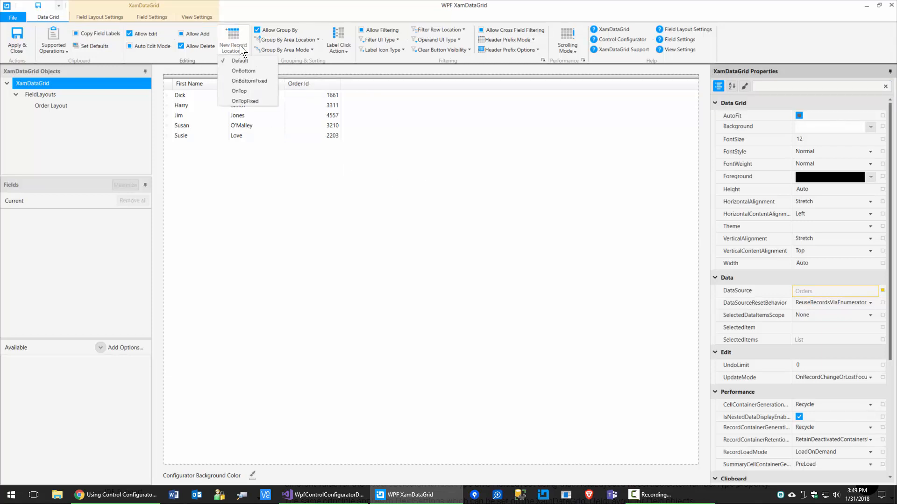
left_click(300, 179)
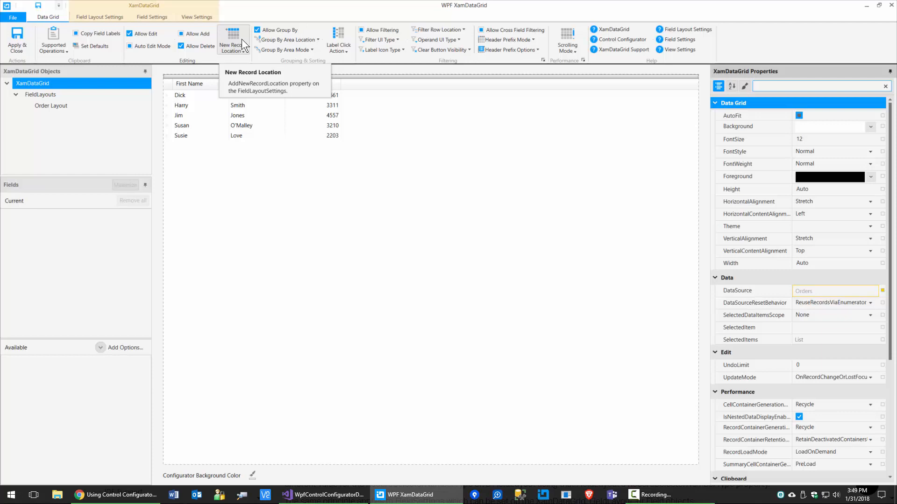
left_click(242, 38)
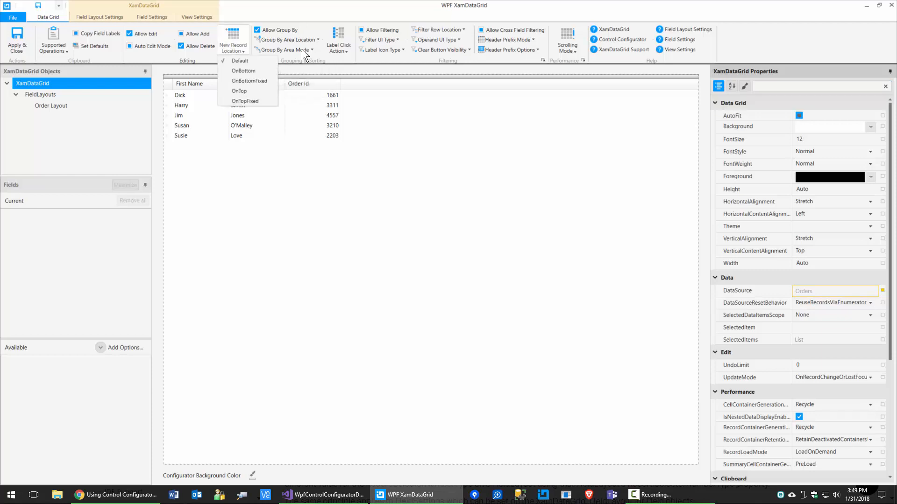
left_click(246, 81)
left_click(238, 53)
left_click(239, 90)
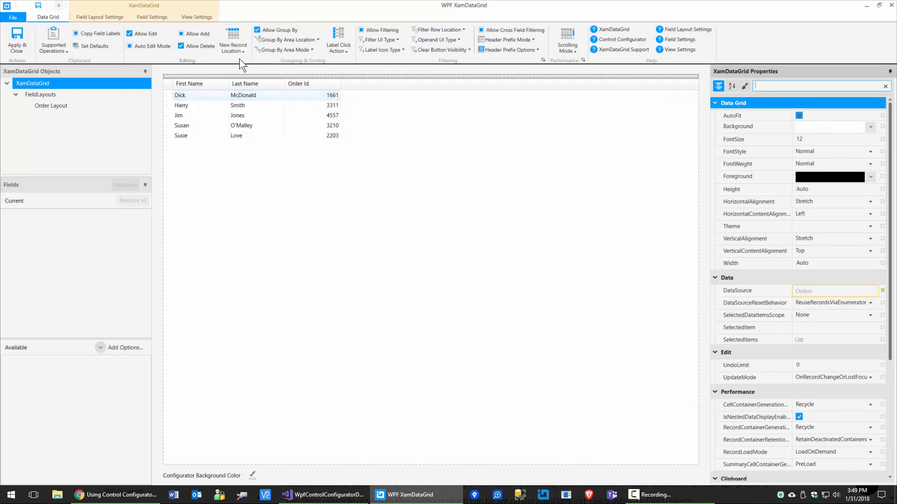
left_click(241, 50)
left_click(244, 60)
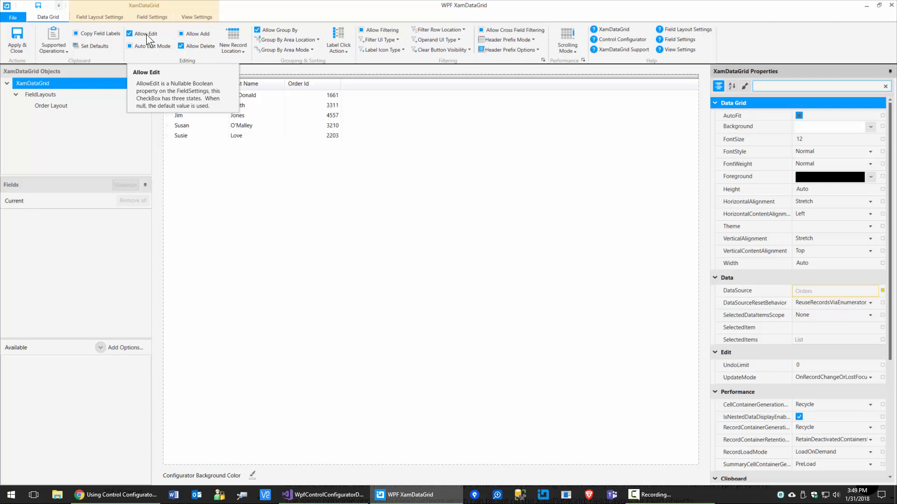
Compare the grid's field layout and field settings with the Customer.FirstName field's settings in the Order Layout, and return to the grid's settings.
left_click(147, 34)
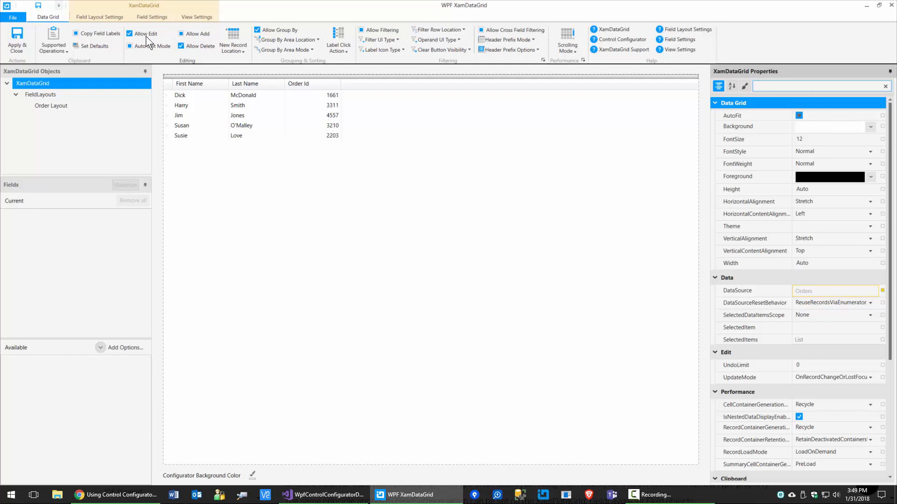
left_click(152, 18)
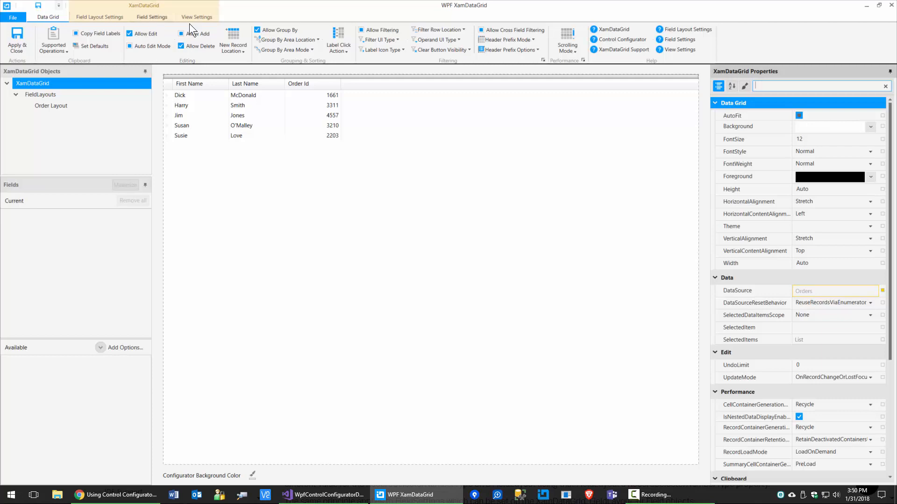
left_click(111, 17)
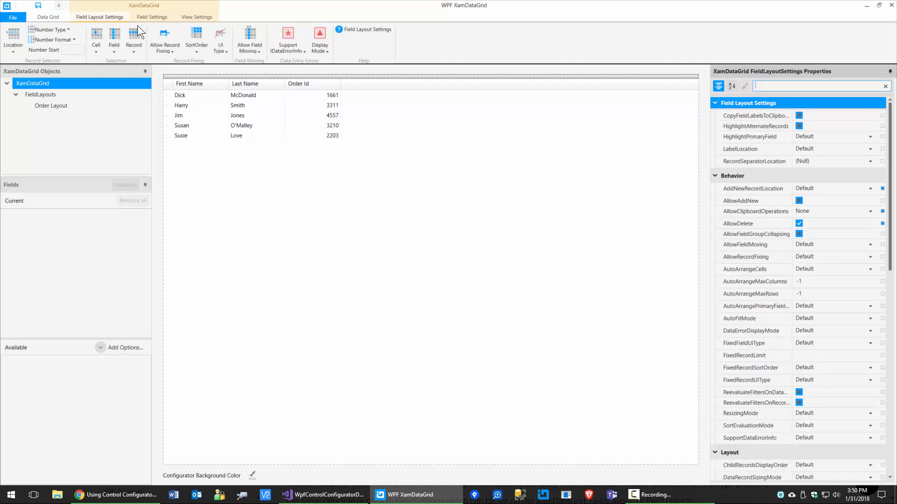
left_click(150, 18)
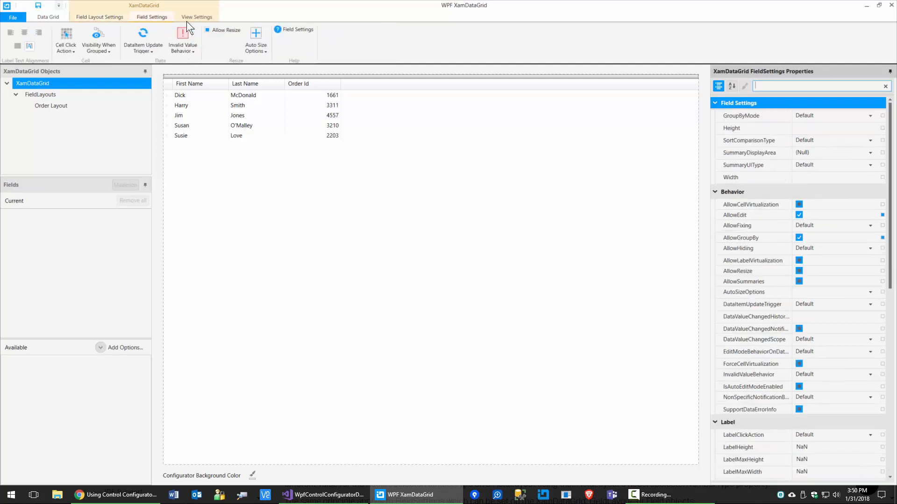
left_click(49, 107)
left_click(55, 214)
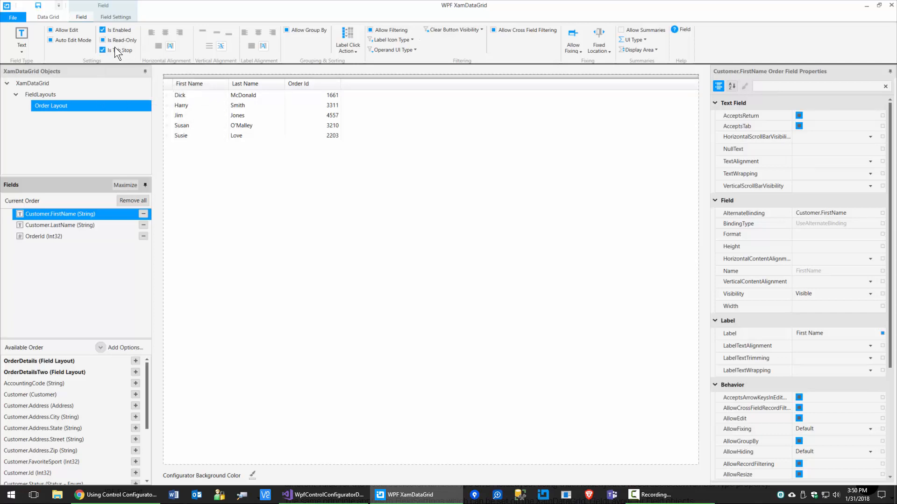
left_click(43, 17)
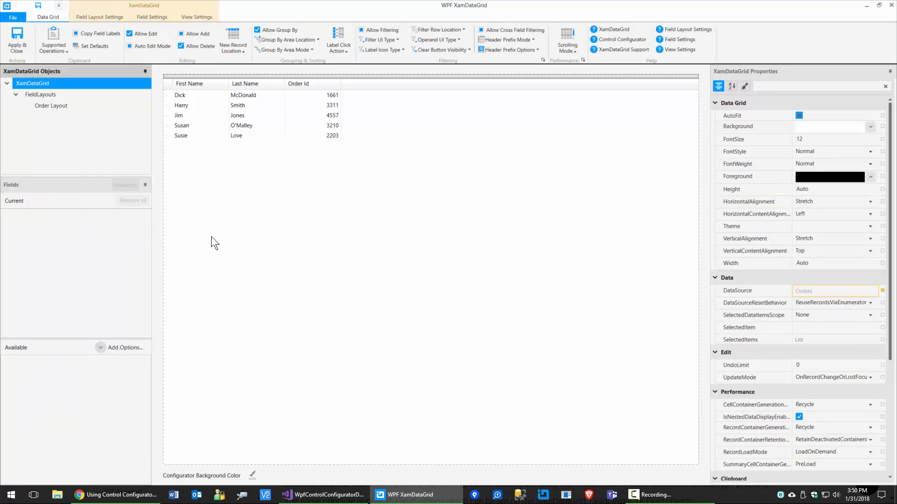